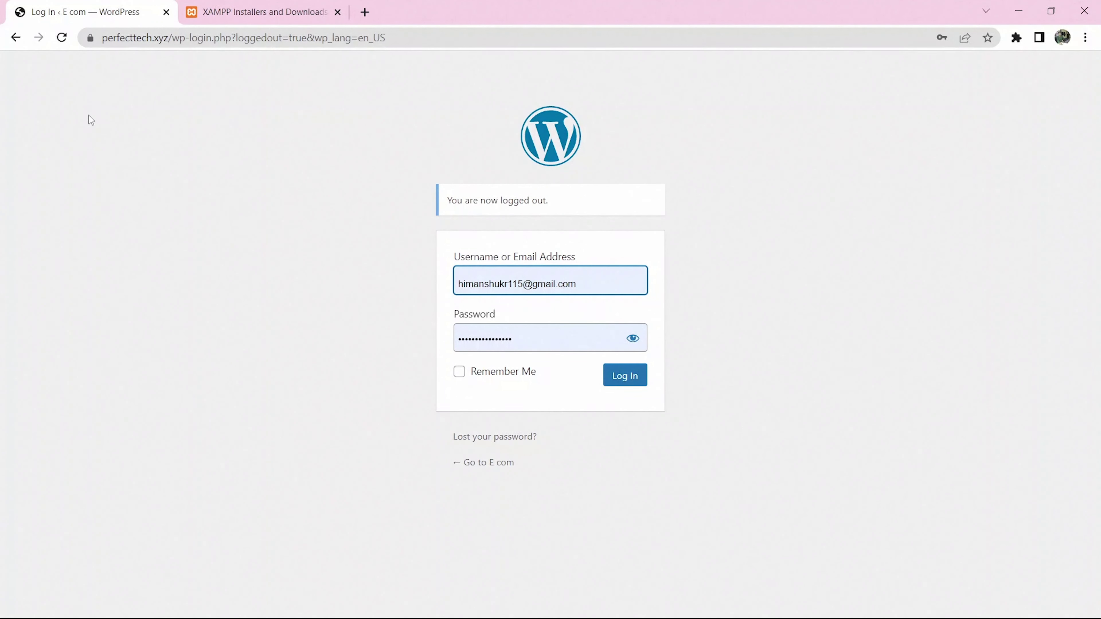
Step: Open localhost/wordpress/login in a new browser tab and reveal the prefilled password on the login form
{"action": "left_click", "coordinate": [257, 7]}
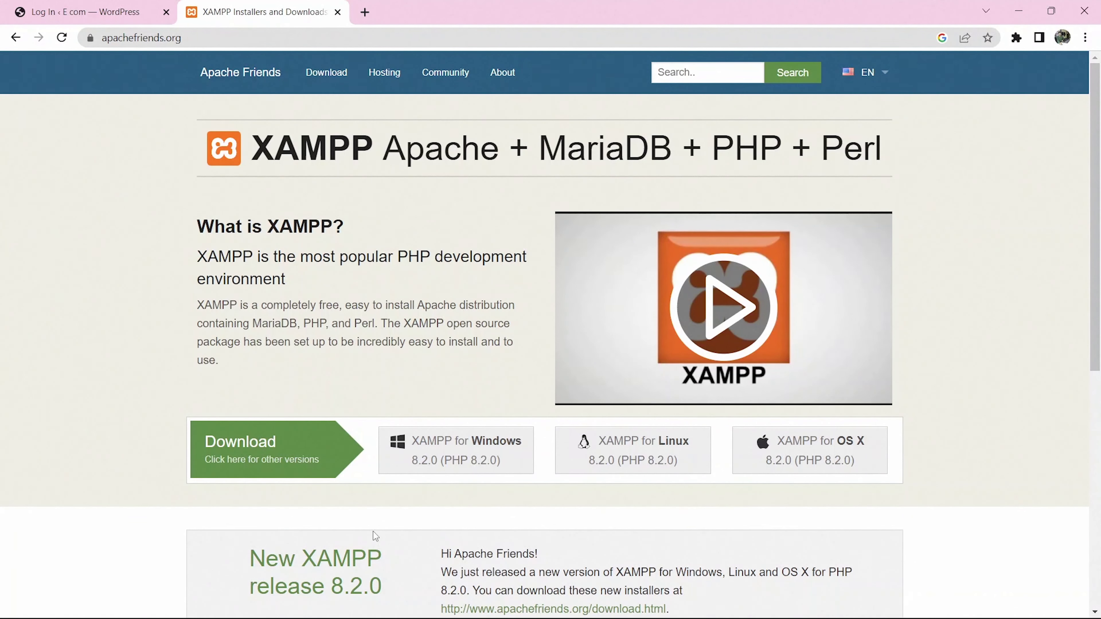
{"action": "left_click", "coordinate": [365, 12]}
{"action": "type", "text": "localhost/wordpress"}
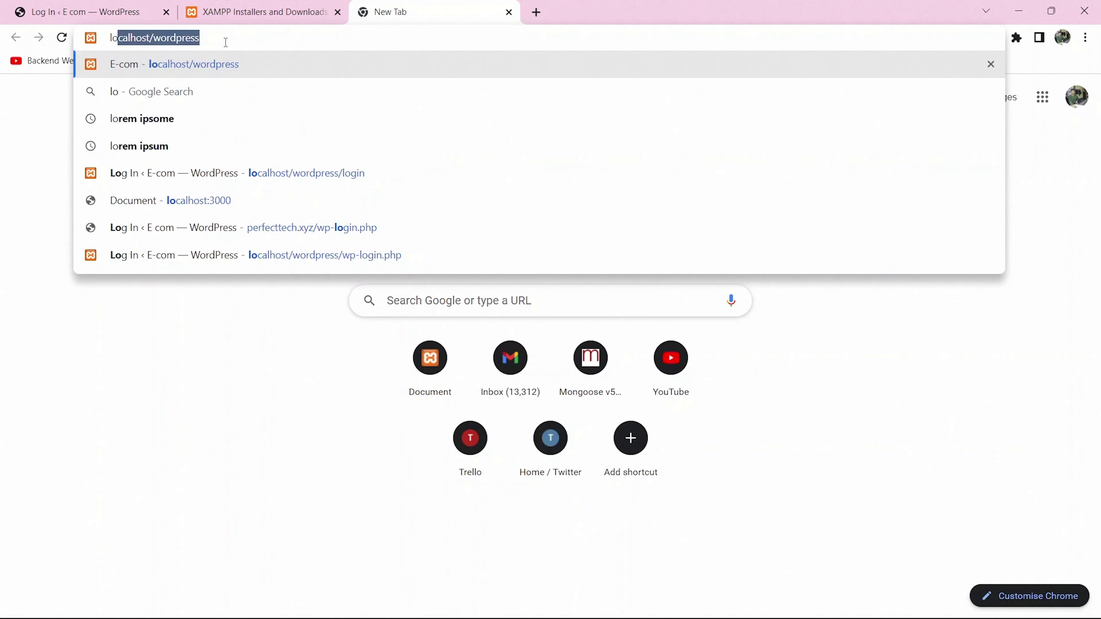
{"action": "left_click", "coordinate": [341, 174]}
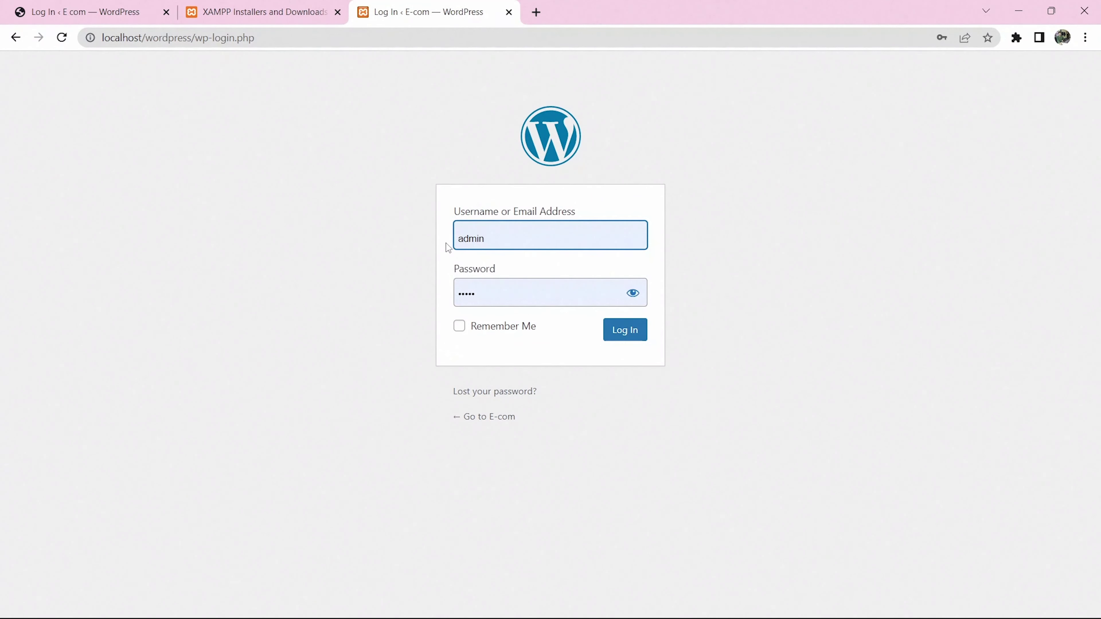
{"action": "left_click", "coordinate": [650, 294]}
{"action": "left_click", "coordinate": [633, 294]}
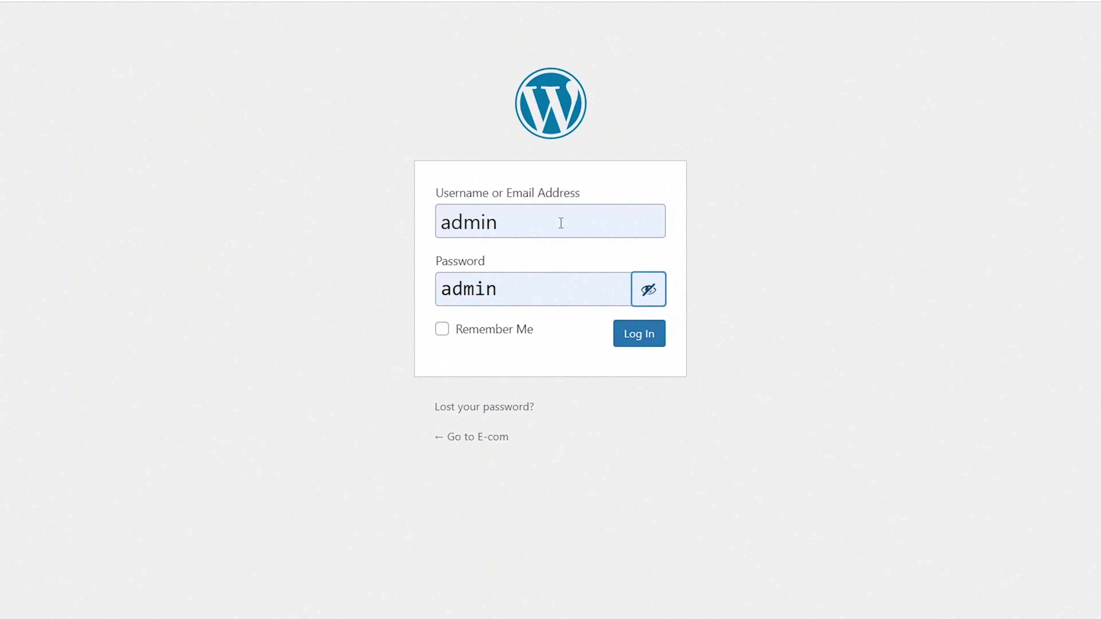
Step: Compare the local WordPress login address with the login page of the live perfecttech.xyz site
{"action": "left_click_drag", "start_coordinate": [104, 38], "coordinate": [263, 43]}
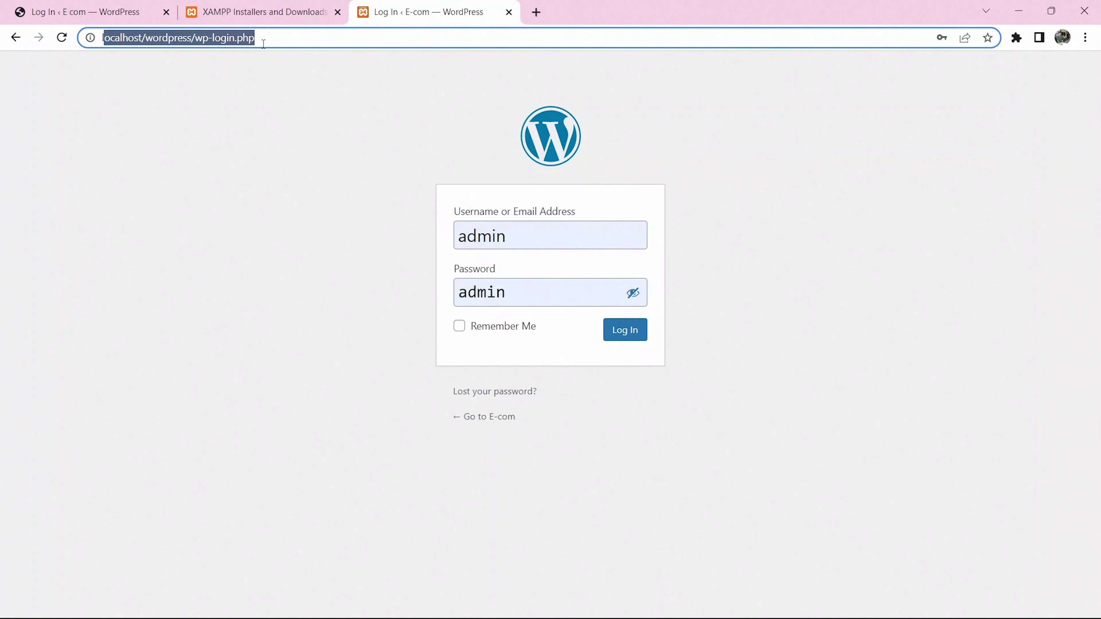
{"action": "key", "text": "ctrl+1"}
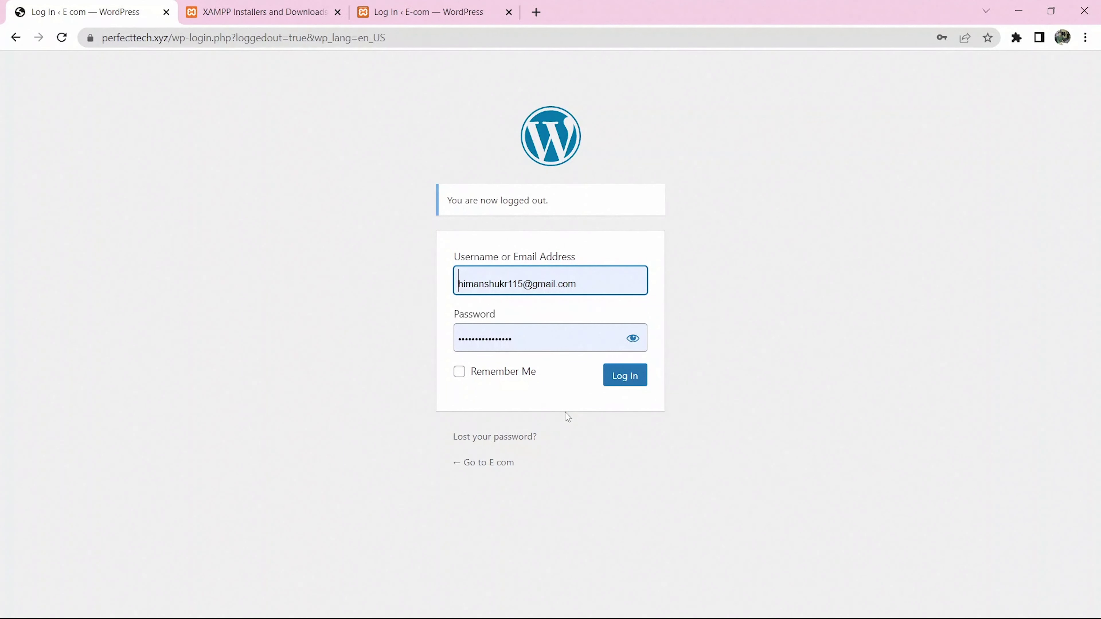
{"action": "key", "text": "ctrl+3"}
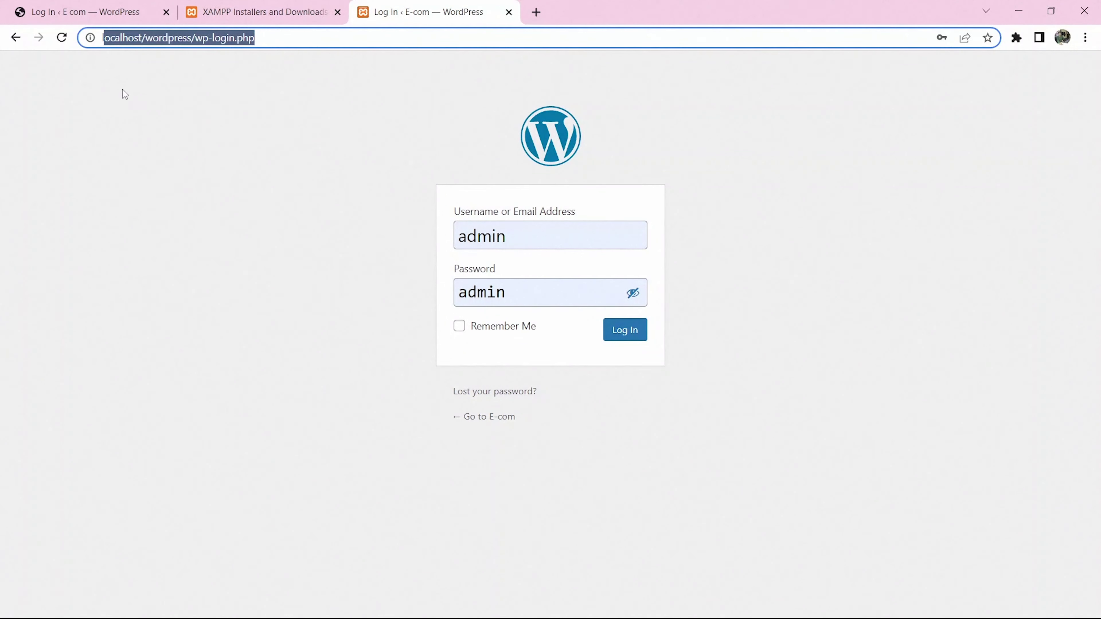
{"action": "left_click_drag", "start_coordinate": [98, 43], "coordinate": [258, 47]}
{"action": "left_click", "coordinate": [359, 112]}
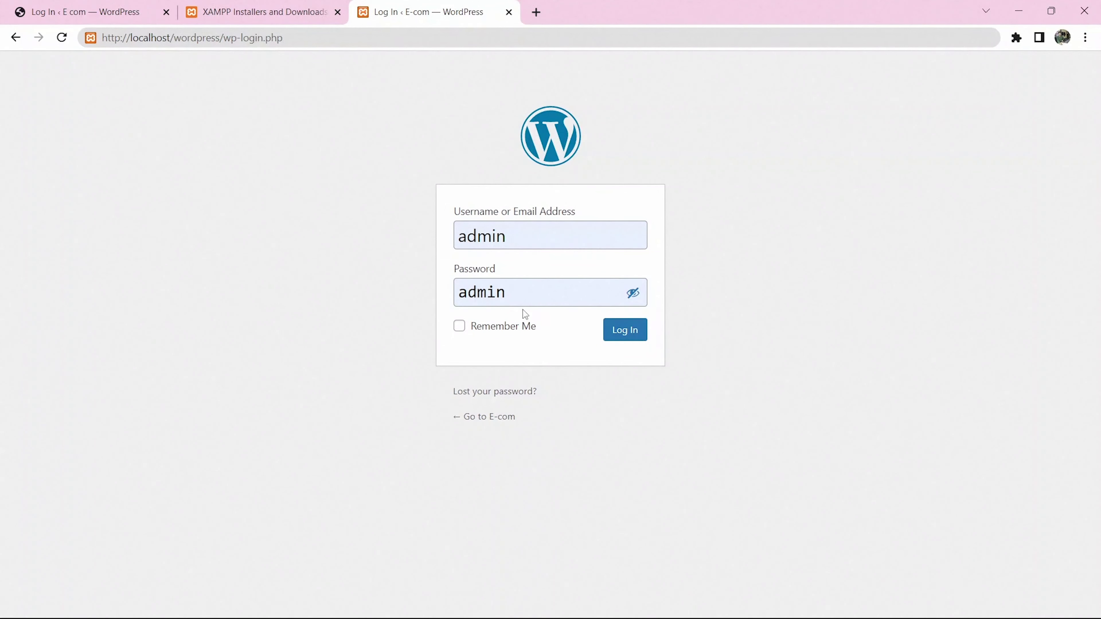
Step: Log in to the local WordPress site with the prefilled credentials and dismiss the browser's password alert
{"action": "left_click", "coordinate": [633, 333]}
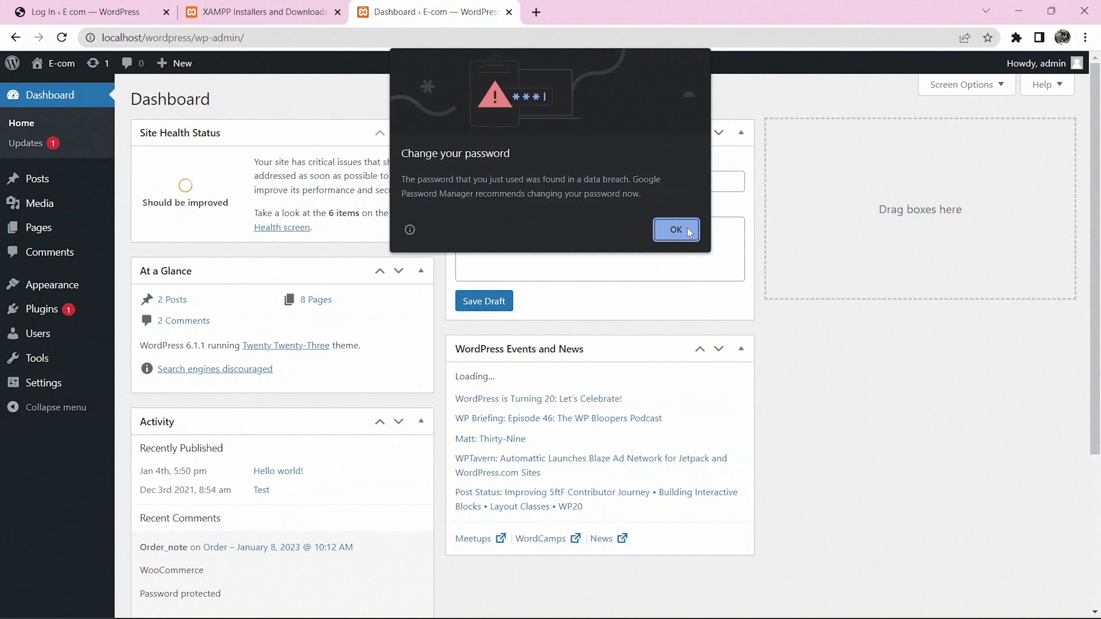
{"action": "left_click", "coordinate": [688, 232]}
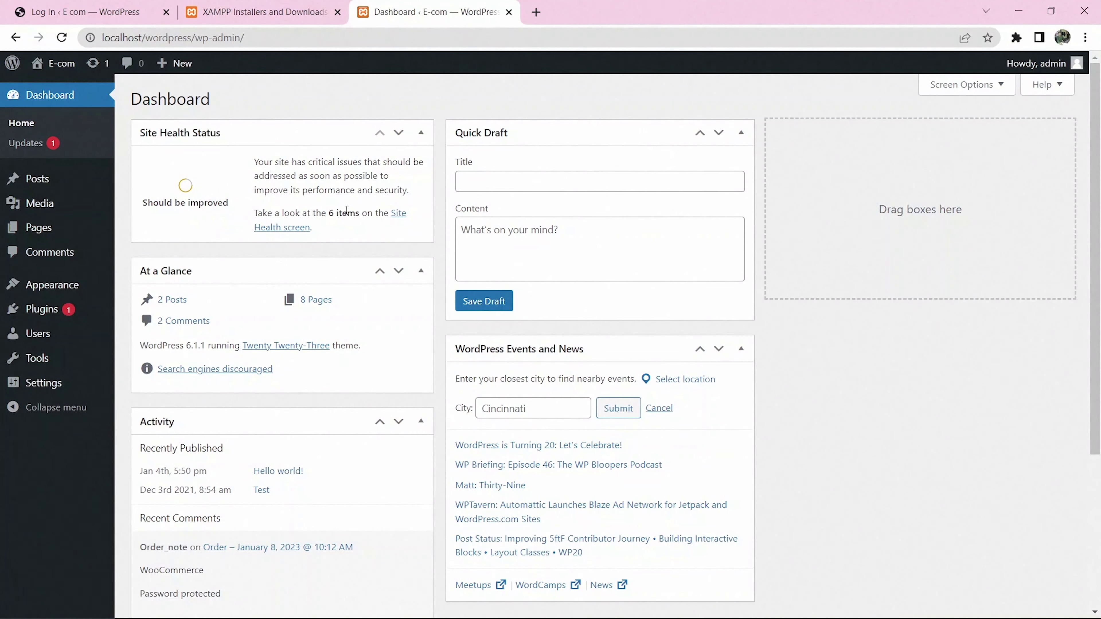
Step: Copy the localhost/wordpress part of the dashboard address and load it in a new incognito window
{"action": "mouse_move", "coordinate": [27, 210]}
{"action": "left_click_drag", "start_coordinate": [191, 37], "coordinate": [103, 37]}
{"action": "key", "text": "ctrl+c"}
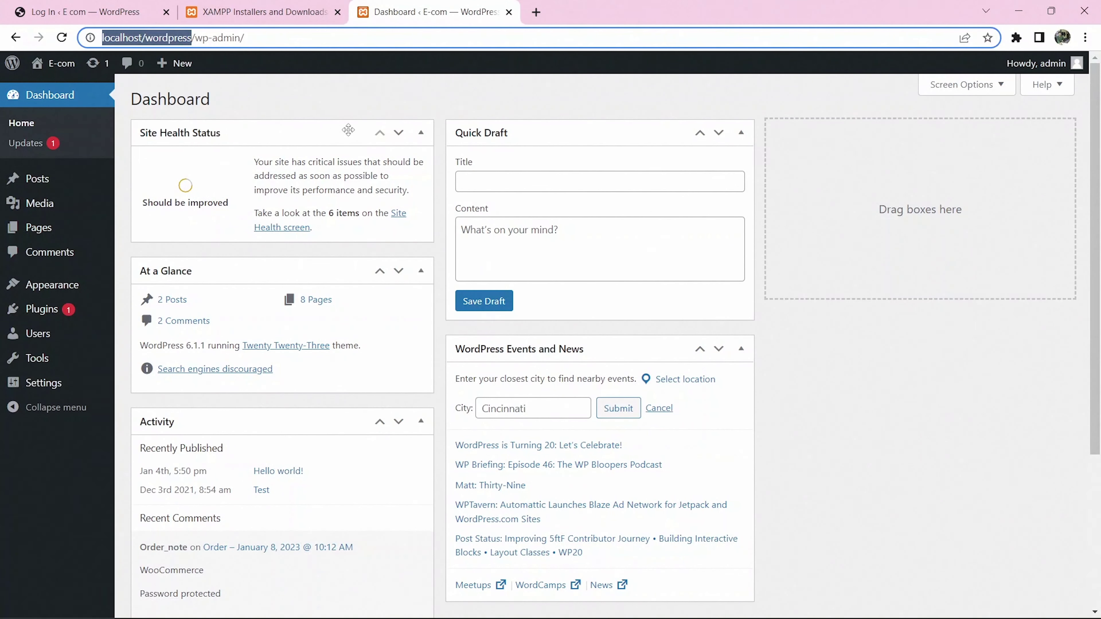
{"action": "left_click", "coordinate": [1085, 37]}
{"action": "left_click", "coordinate": [1009, 86]}
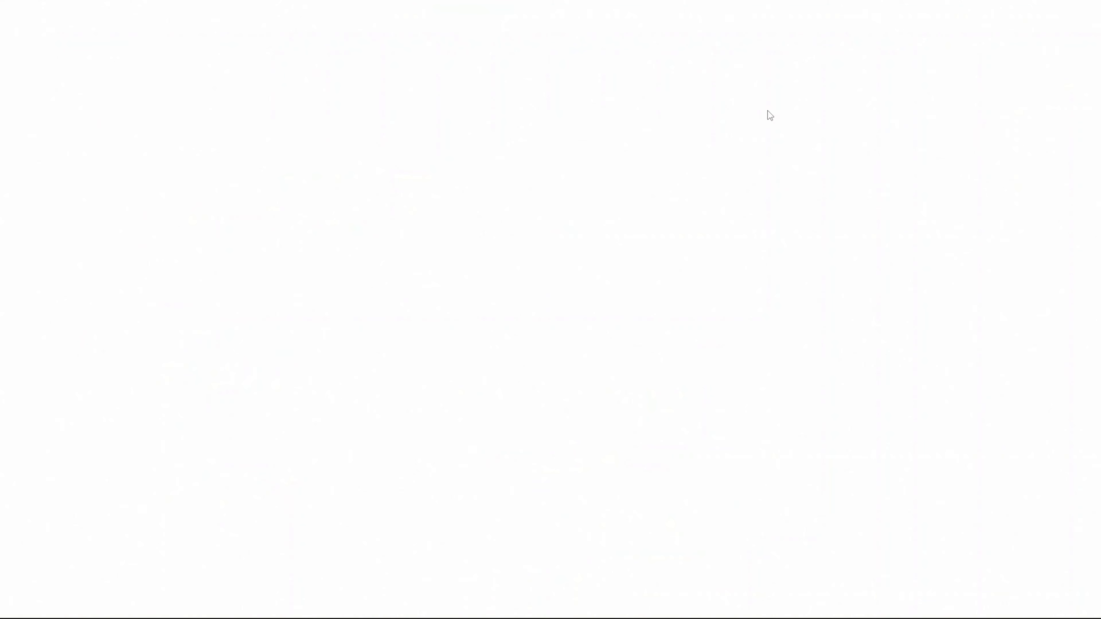
{"action": "key", "text": "ctrl+v"}
{"action": "key", "text": "Return"}
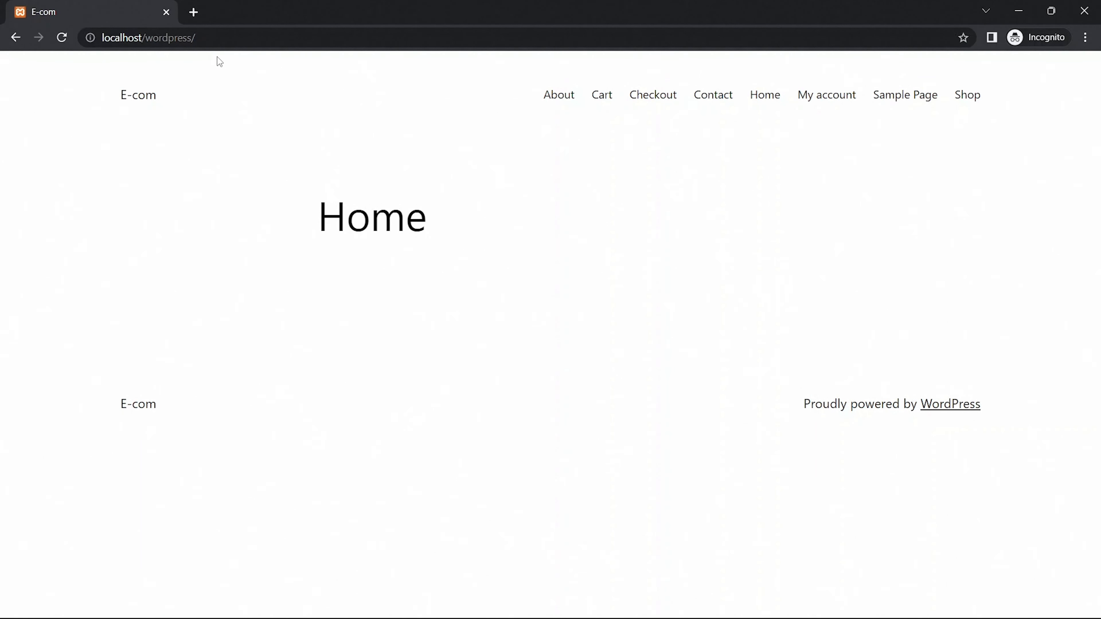
Step: Open the site's login page by extending the address to localhost/wordpress/login
{"action": "left_click", "coordinate": [218, 36]}
{"action": "left_click", "coordinate": [259, 38]}
{"action": "type", "text": "login"}
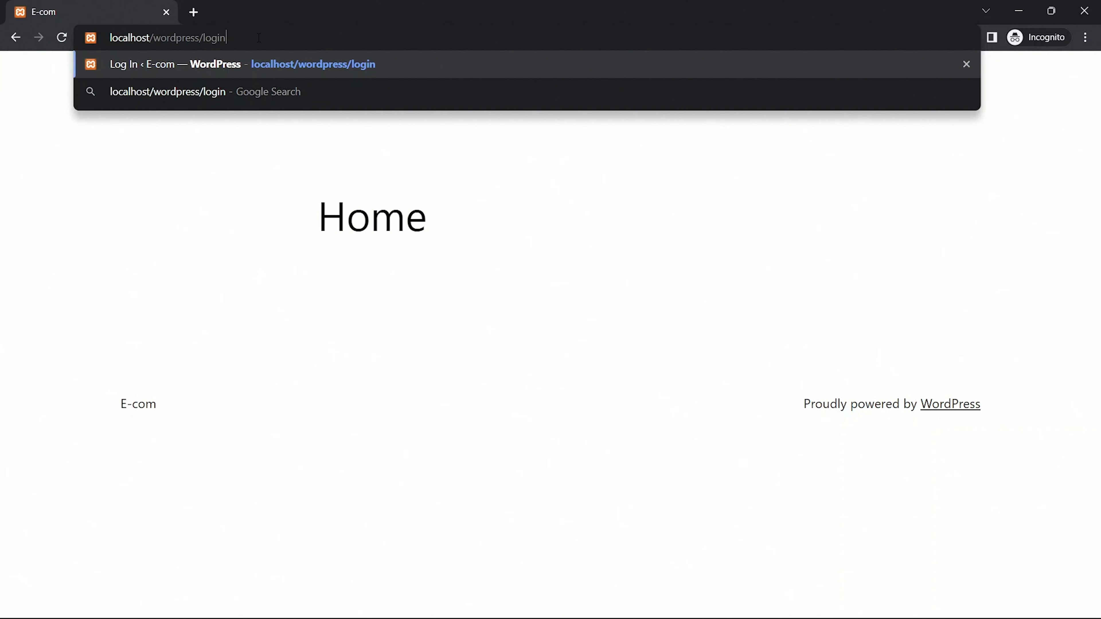
{"action": "key", "text": "Return"}
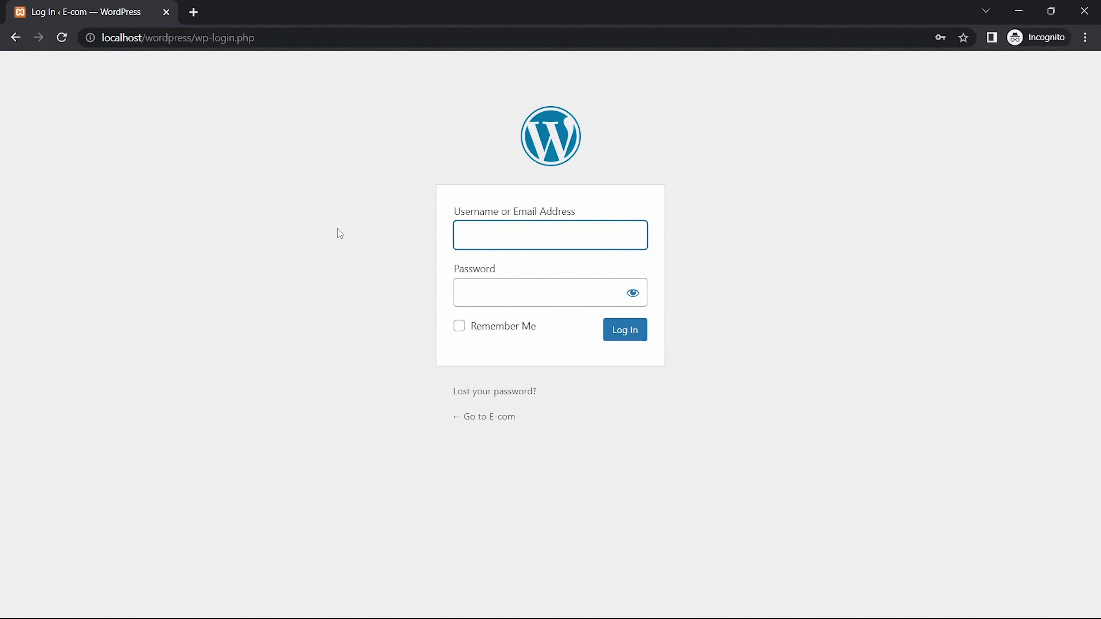
Step: Fill in the saved username and account password and log in to the WordPress dashboard
{"action": "left_click", "coordinate": [493, 236]}
{"action": "left_click", "coordinate": [564, 278]}
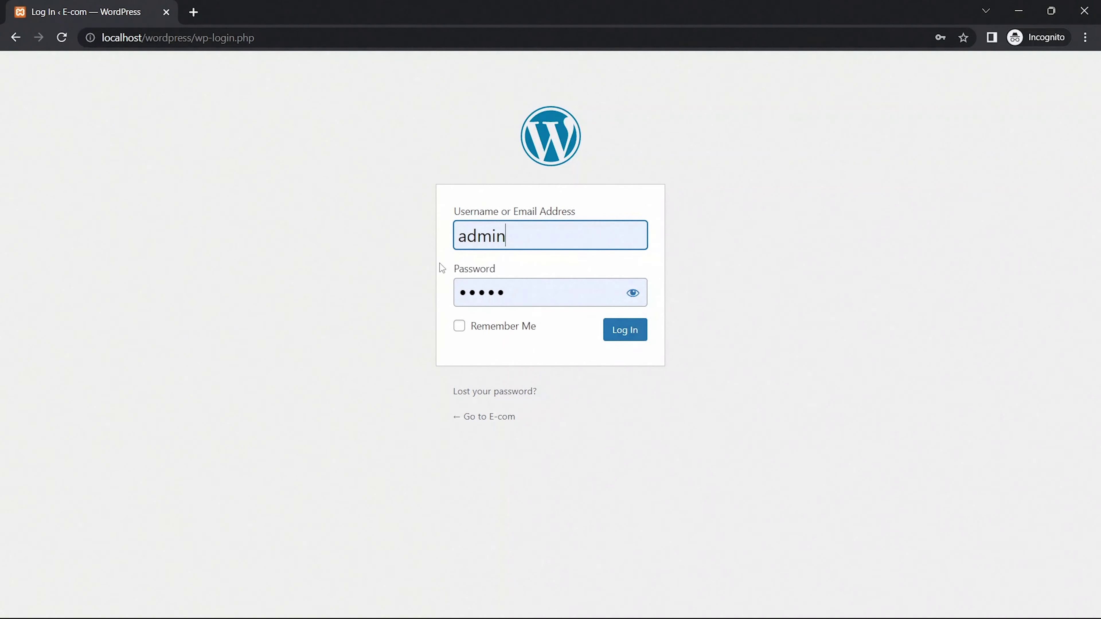
{"action": "left_click", "coordinate": [623, 332]}
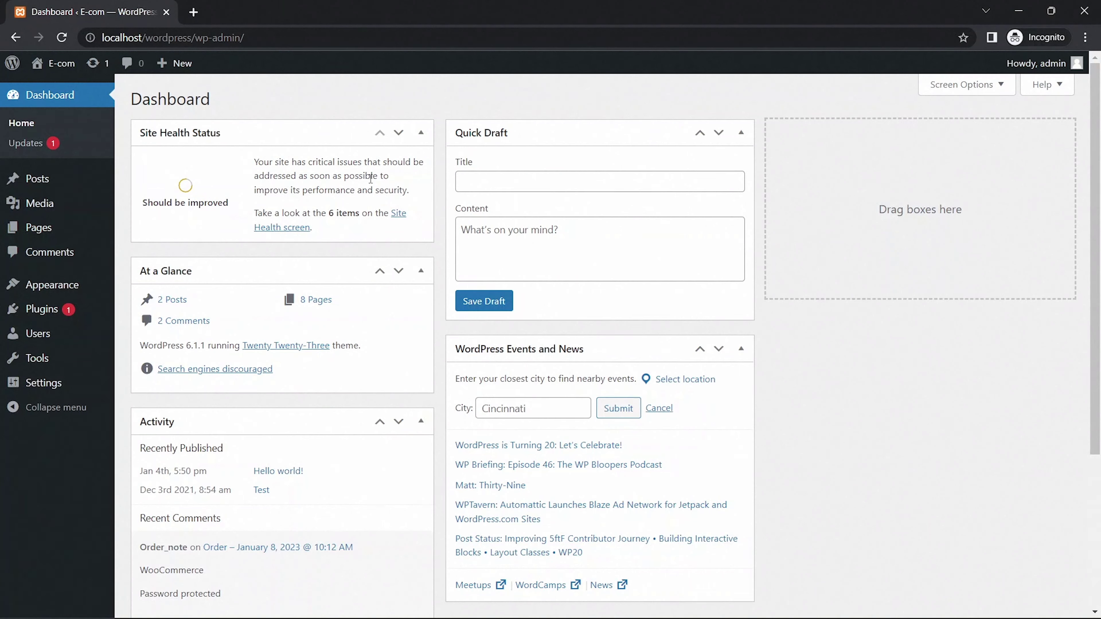
Step: Log out of the WordPress dashboard in the incognito window
{"action": "mouse_move", "coordinate": [1020, 58]}
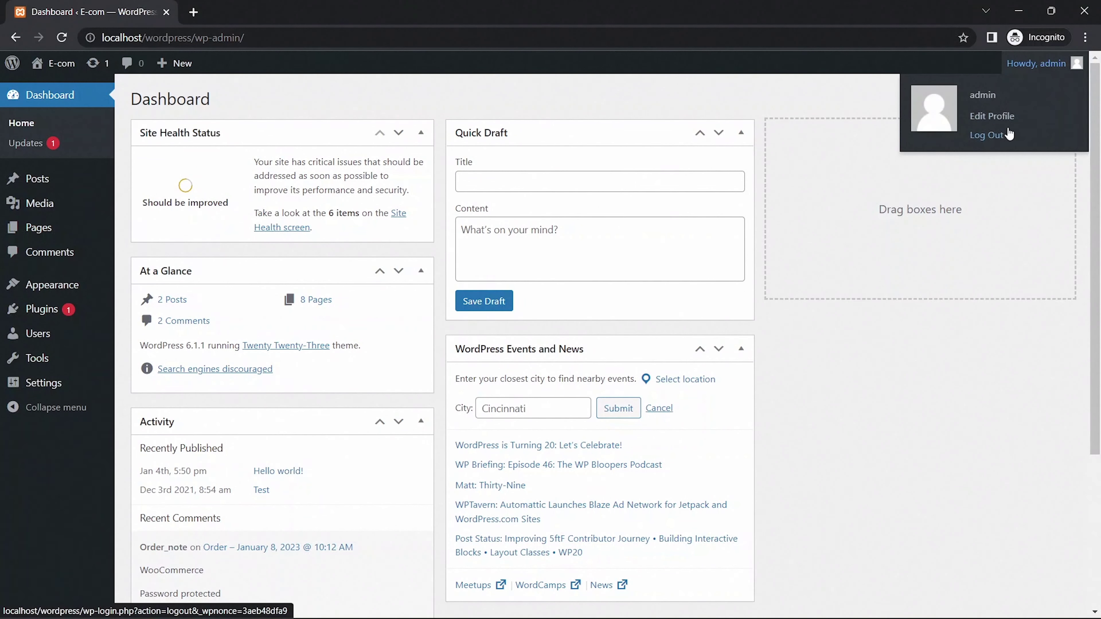
{"action": "left_click", "coordinate": [993, 144]}
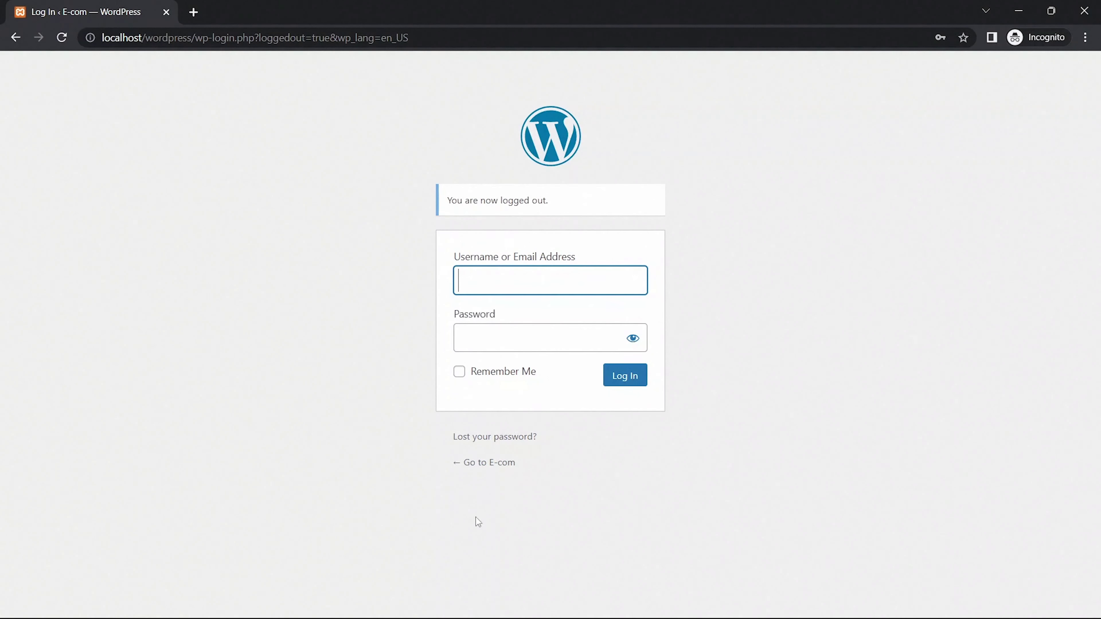
Step: View the site's home page at localhost/wordpress while logged out and close the incognito window
{"action": "left_click_drag", "start_coordinate": [196, 38], "coordinate": [695, 62]}
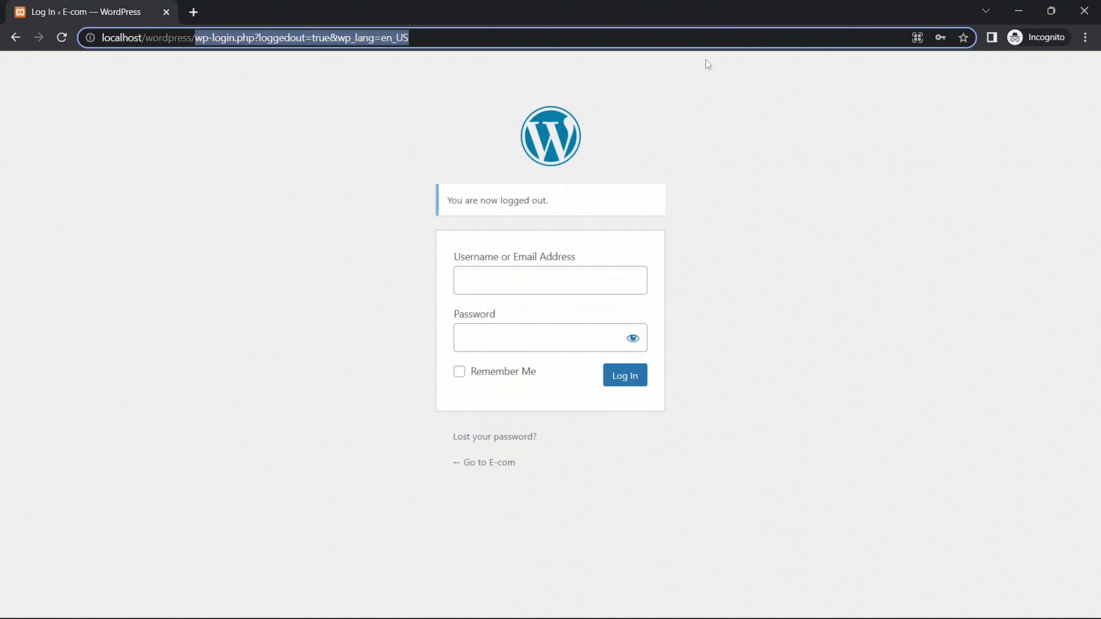
{"action": "key", "text": "BackSpace"}
{"action": "key", "text": "Return"}
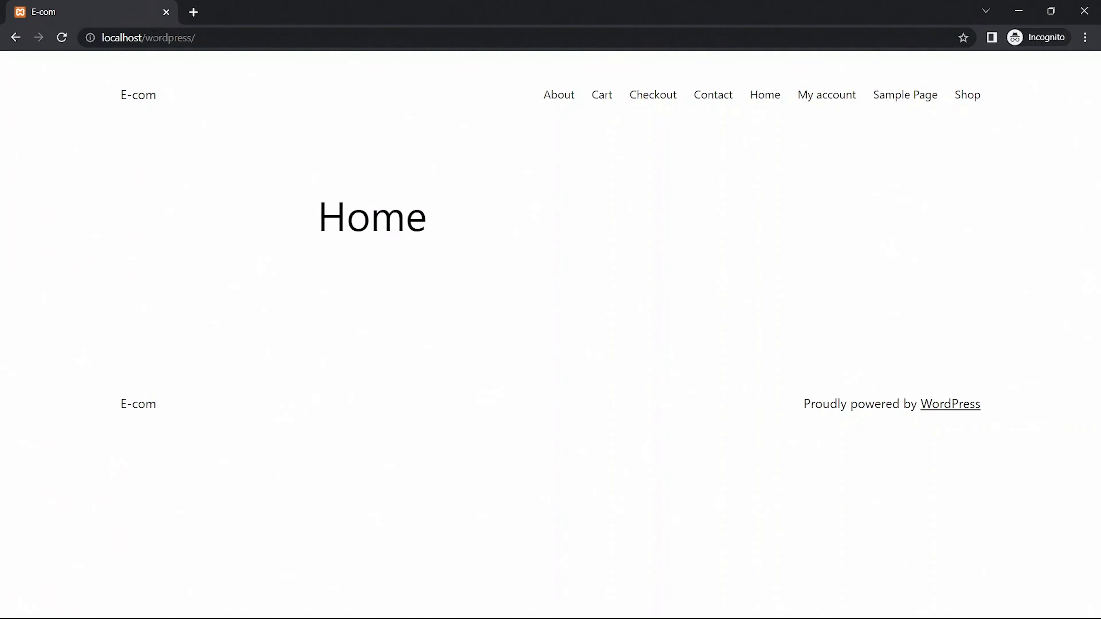
{"action": "left_click", "coordinate": [167, 12]}
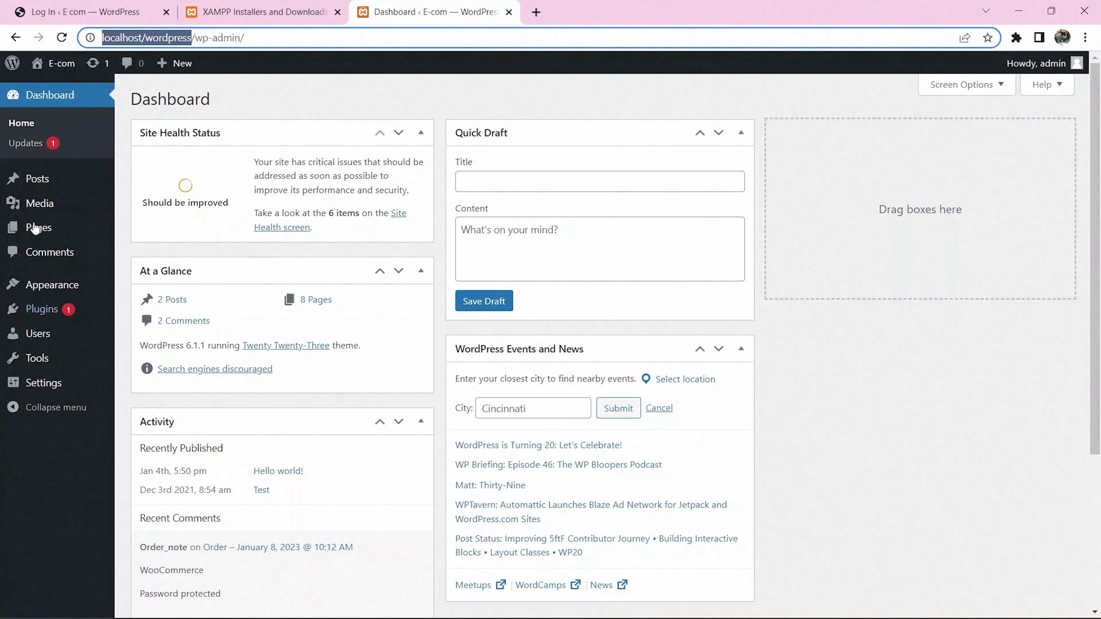
Step: Look through the Posts, Media Library, Pages and Comments screens of the WordPress dashboard
{"action": "mouse_move", "coordinate": [36, 180]}
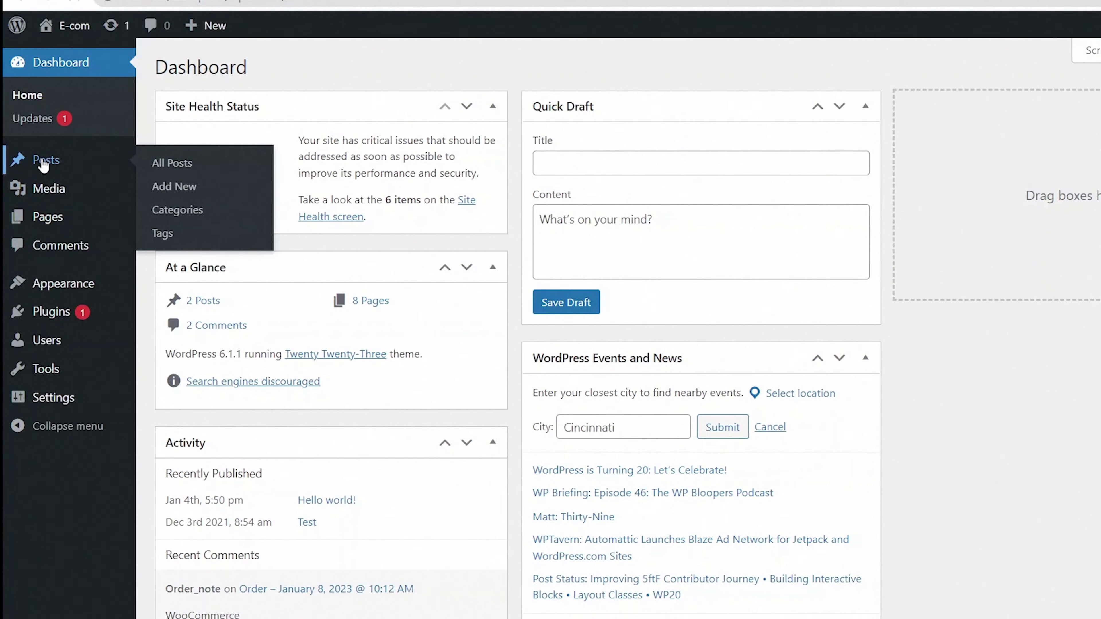
{"action": "left_click", "coordinate": [43, 161]}
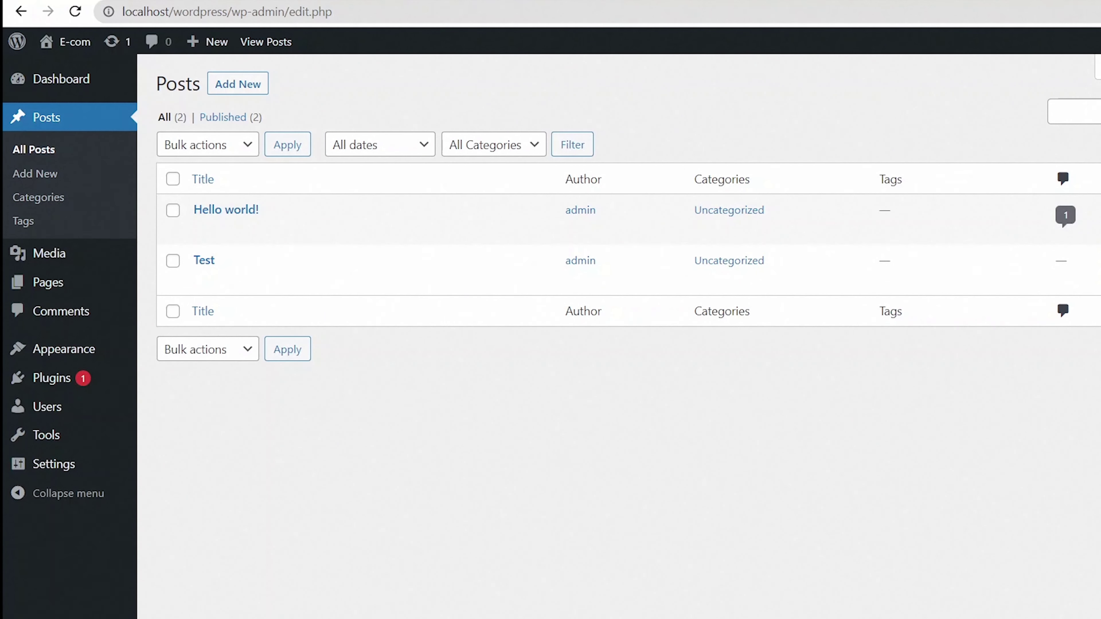
{"action": "mouse_move", "coordinate": [34, 258]}
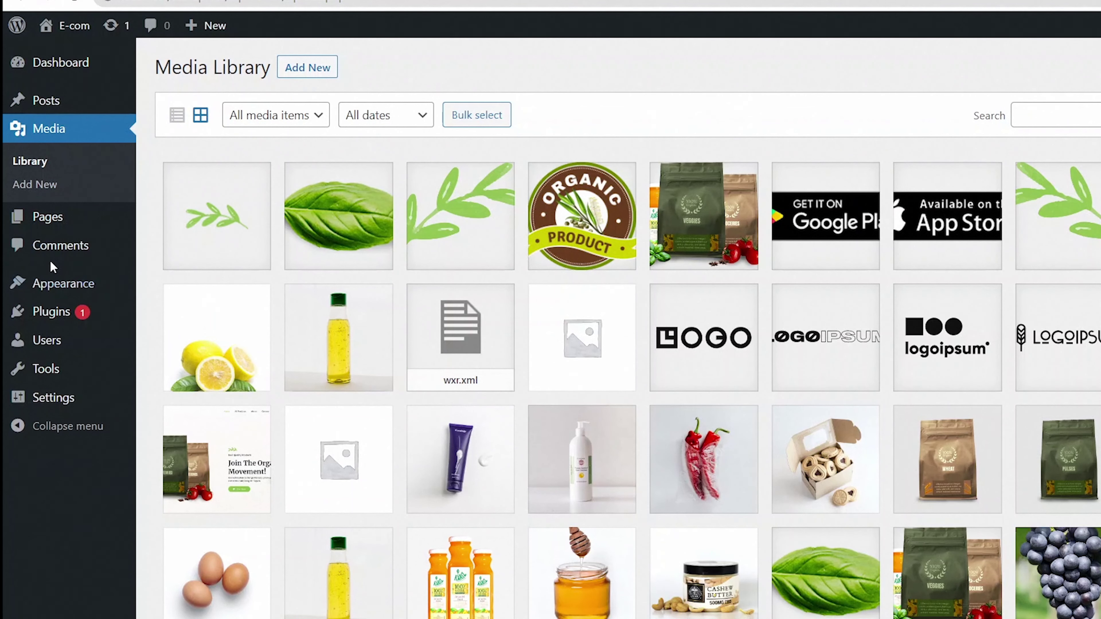
{"action": "left_click", "coordinate": [50, 217]}
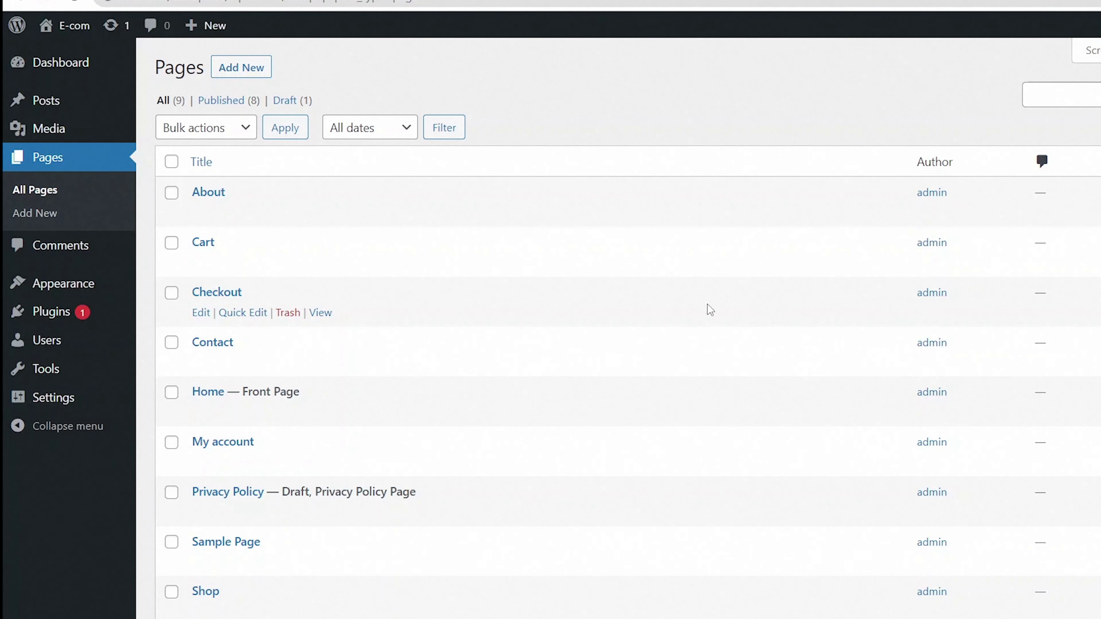
{"action": "left_click", "coordinate": [70, 251]}
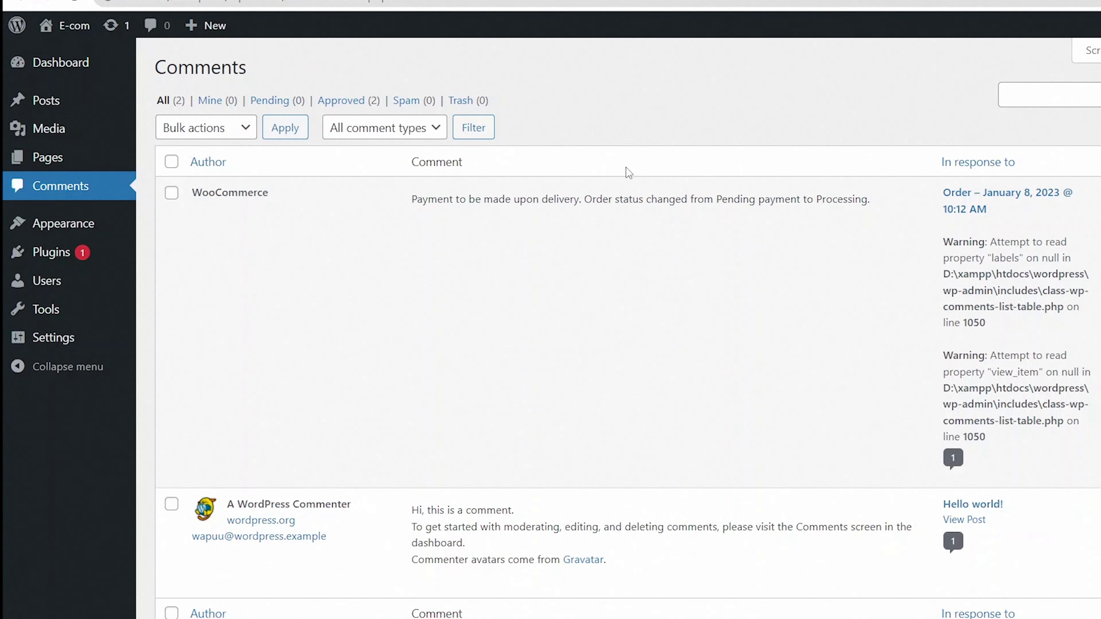
Step: Go from the installed themes to the Add Themes page and search for "astra"
{"action": "mouse_move", "coordinate": [41, 232]}
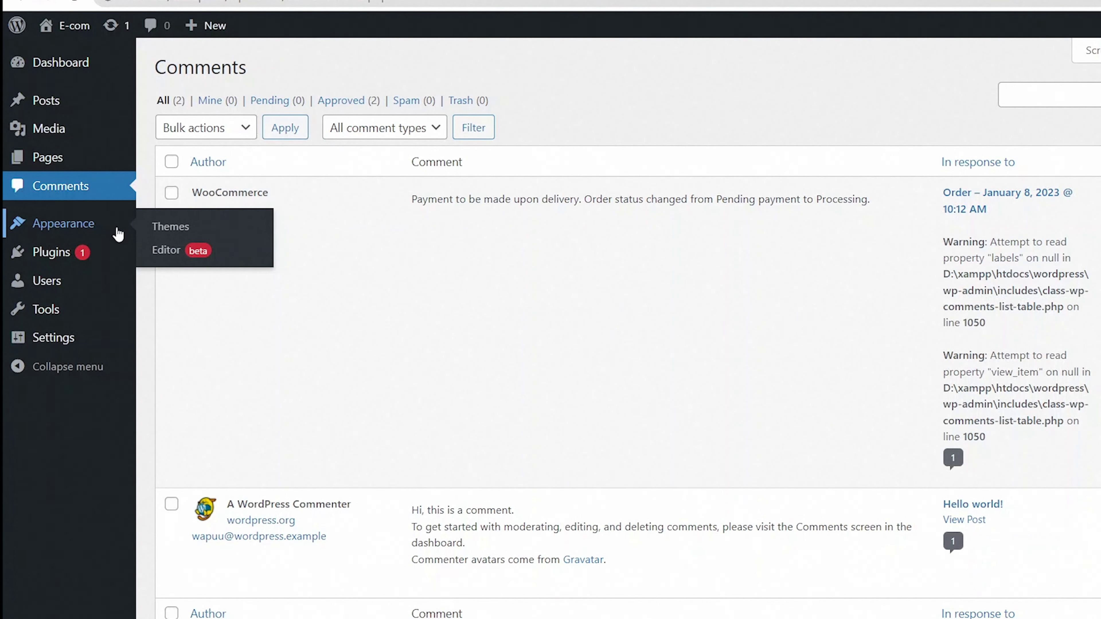
{"action": "left_click", "coordinate": [170, 227]}
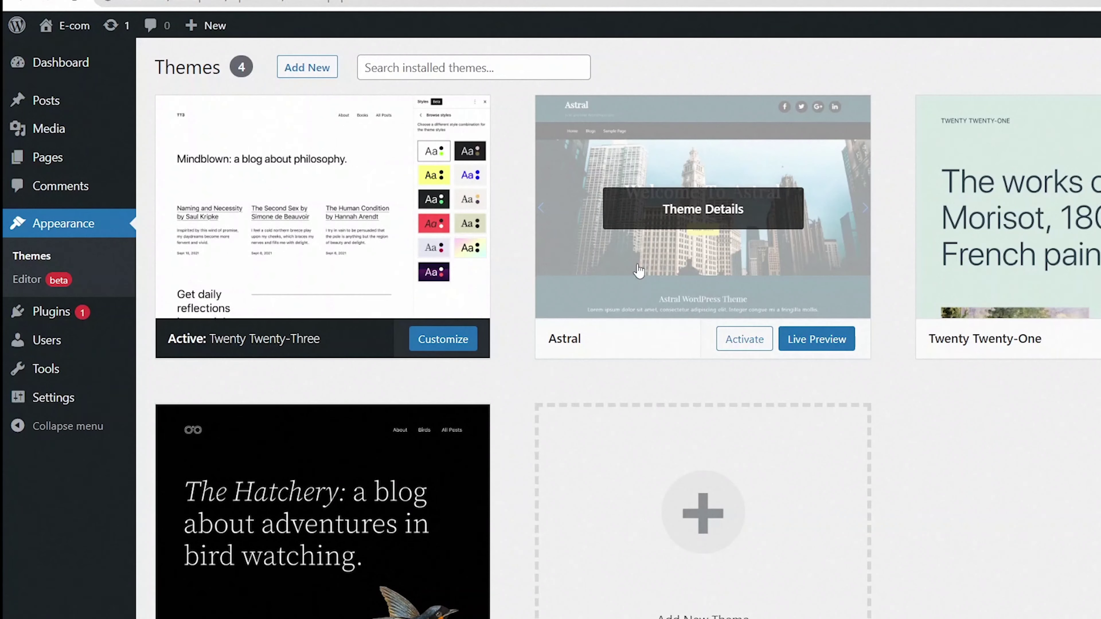
{"action": "left_click", "coordinate": [308, 68]}
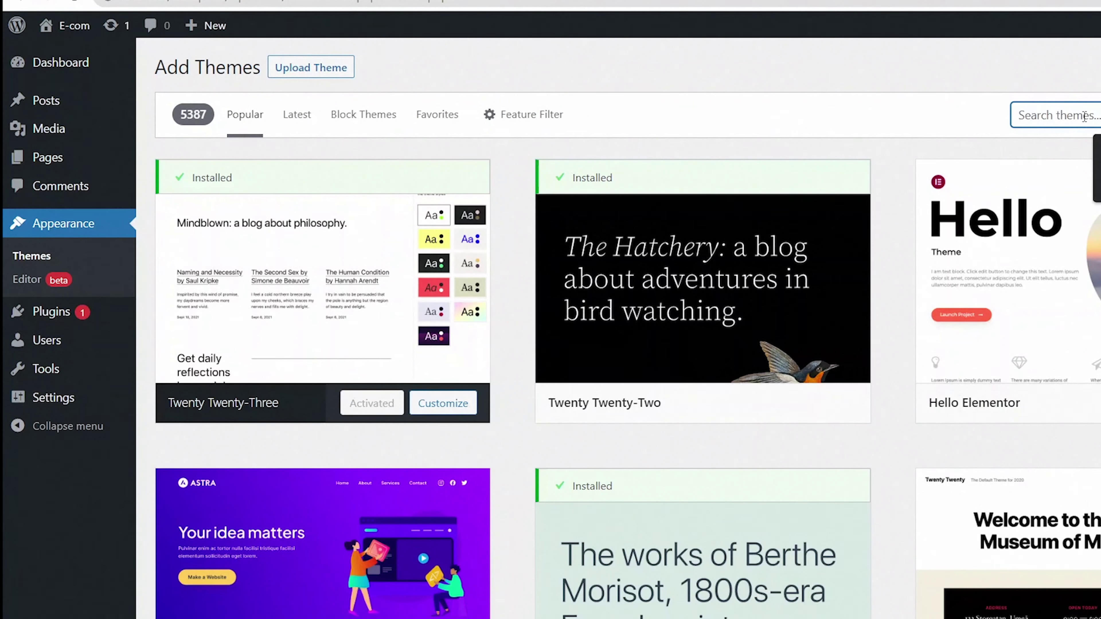
{"action": "type", "text": "astra"}
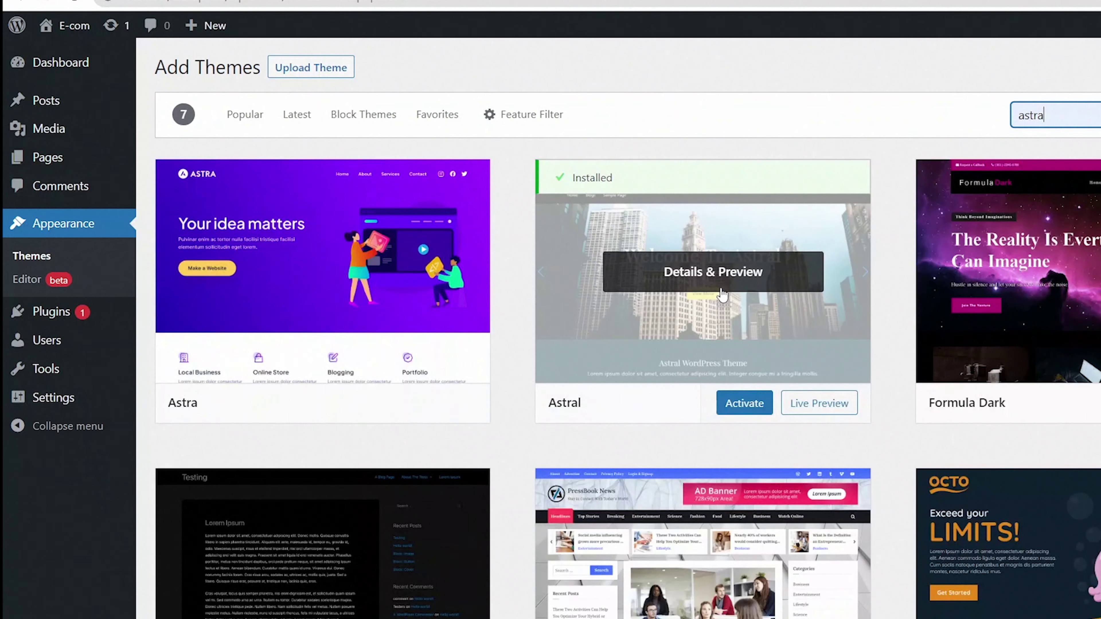
Step: Install the Astra theme from the theme search results on the local site
{"action": "mouse_move", "coordinate": [161, 354]}
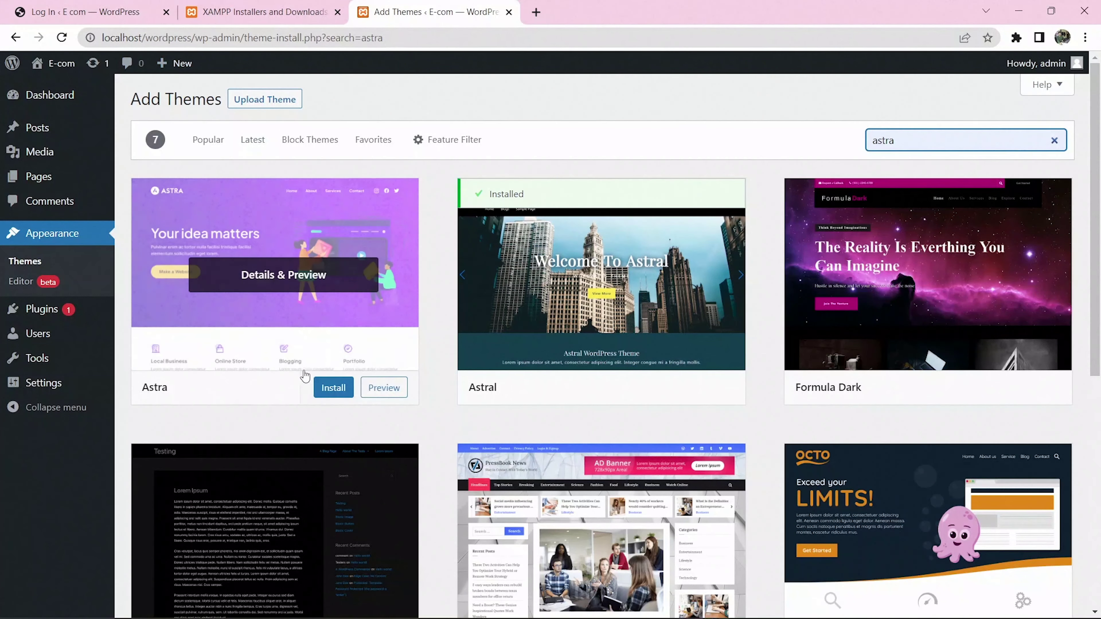
{"action": "key", "text": "ctrl+1"}
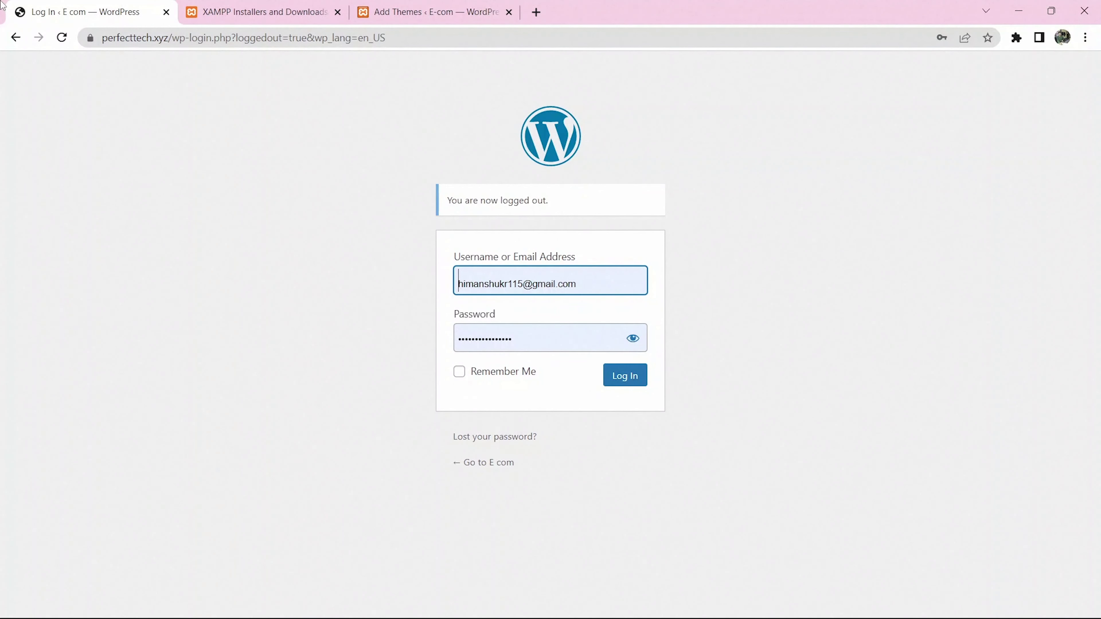
{"action": "left_click", "coordinate": [429, 12]}
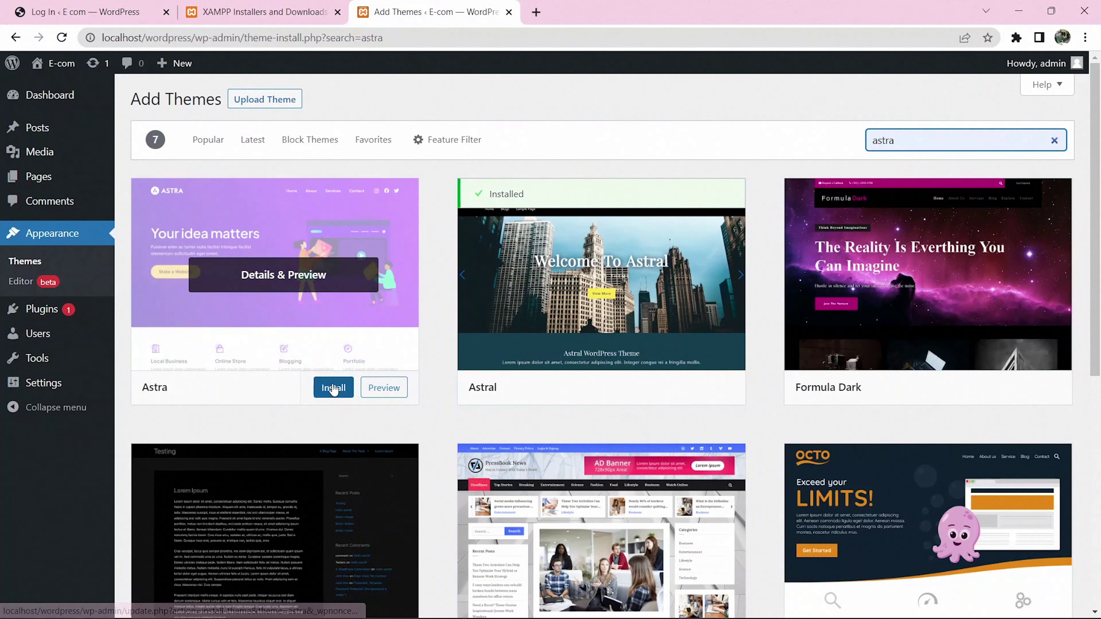
{"action": "left_click", "coordinate": [334, 389]}
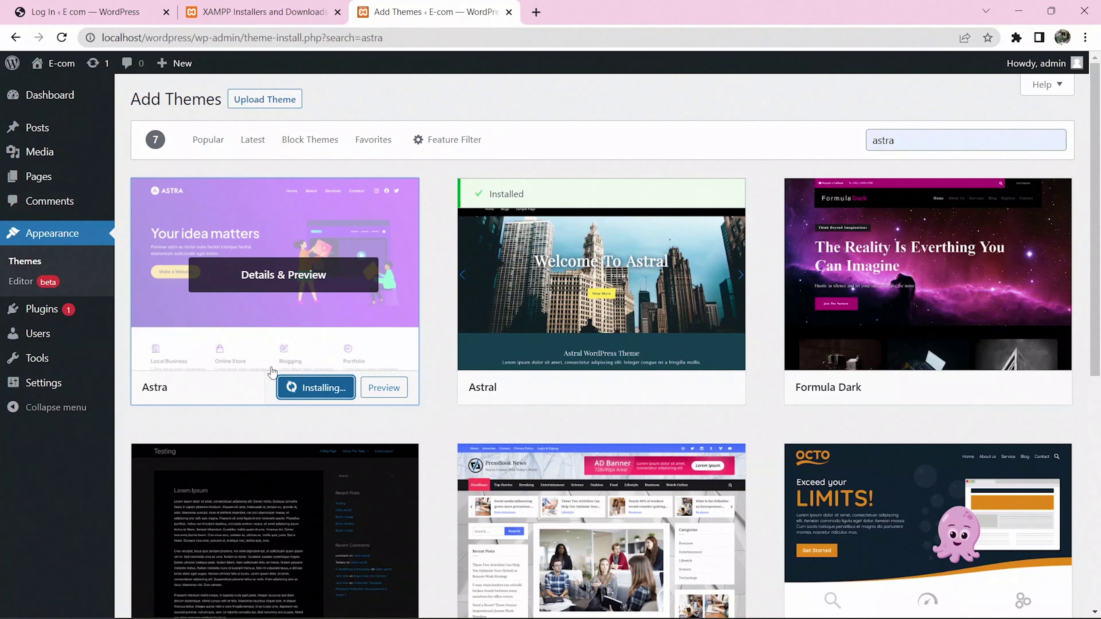
Step: Switch to the perfecttech.xyz login page and log in to WordPress with the prefilled credentials
{"action": "left_click", "coordinate": [87, 11]}
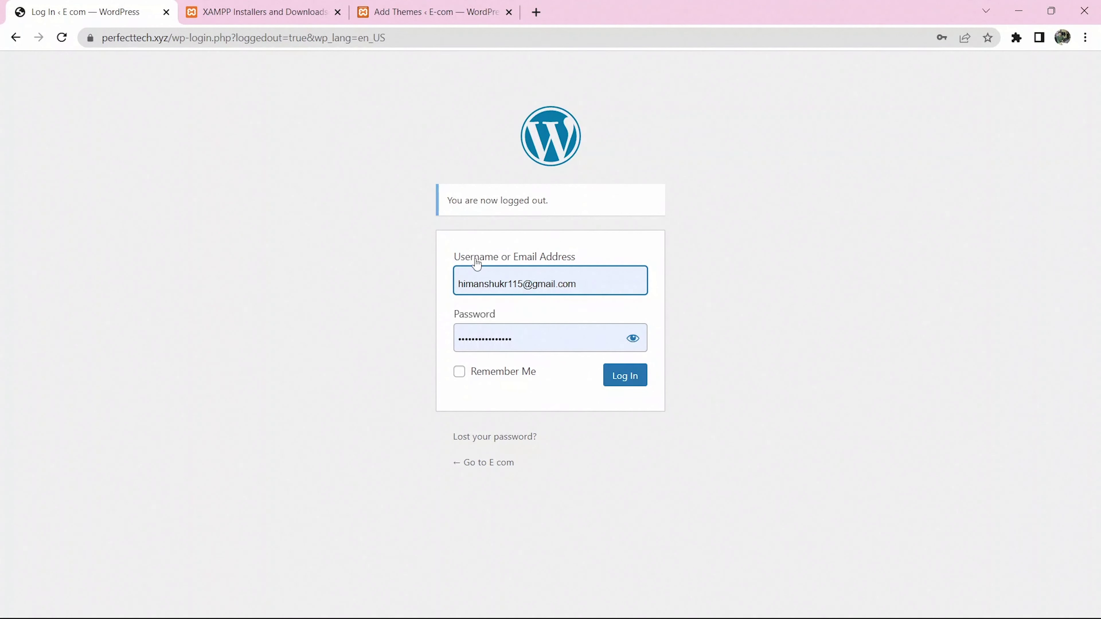
{"action": "left_click", "coordinate": [575, 299]}
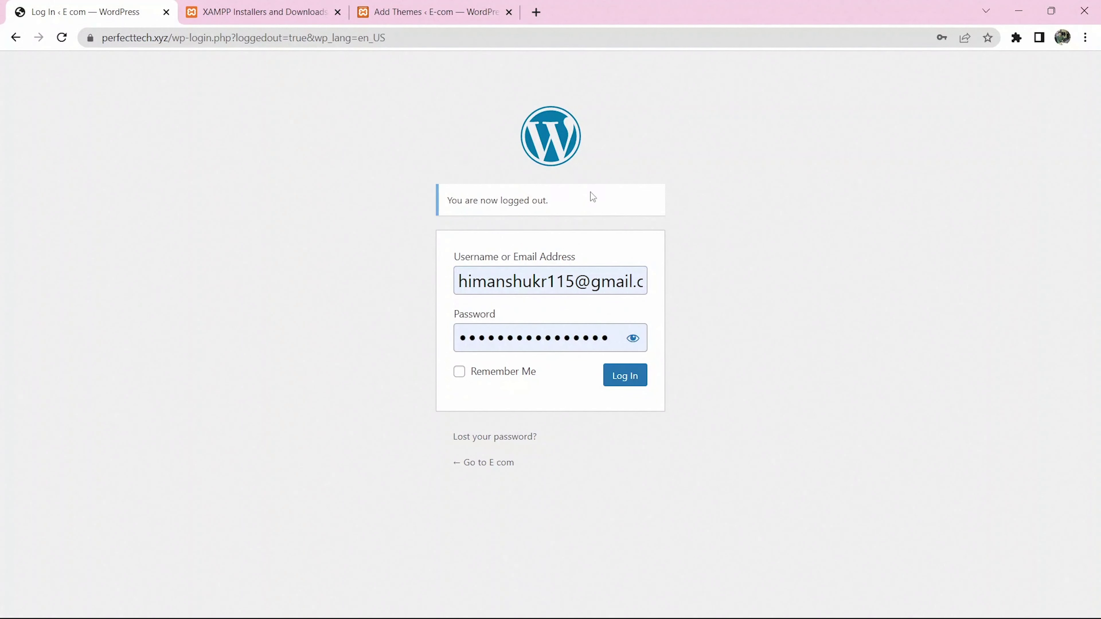
{"action": "left_click_drag", "start_coordinate": [809, 261], "coordinate": [706, 533]}
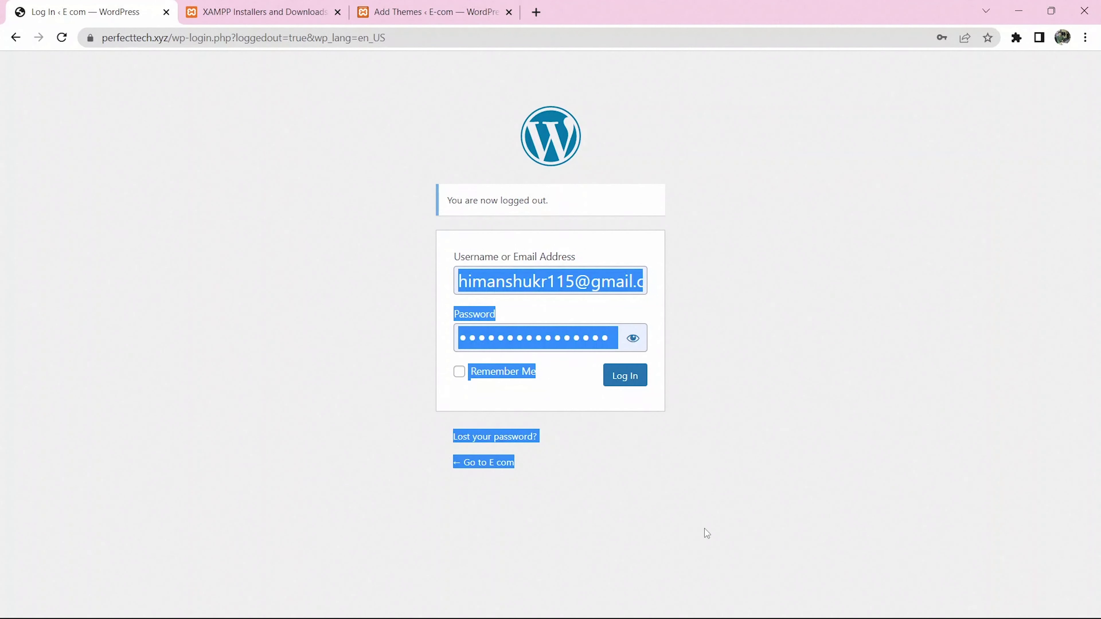
{"action": "left_click", "coordinate": [764, 349]}
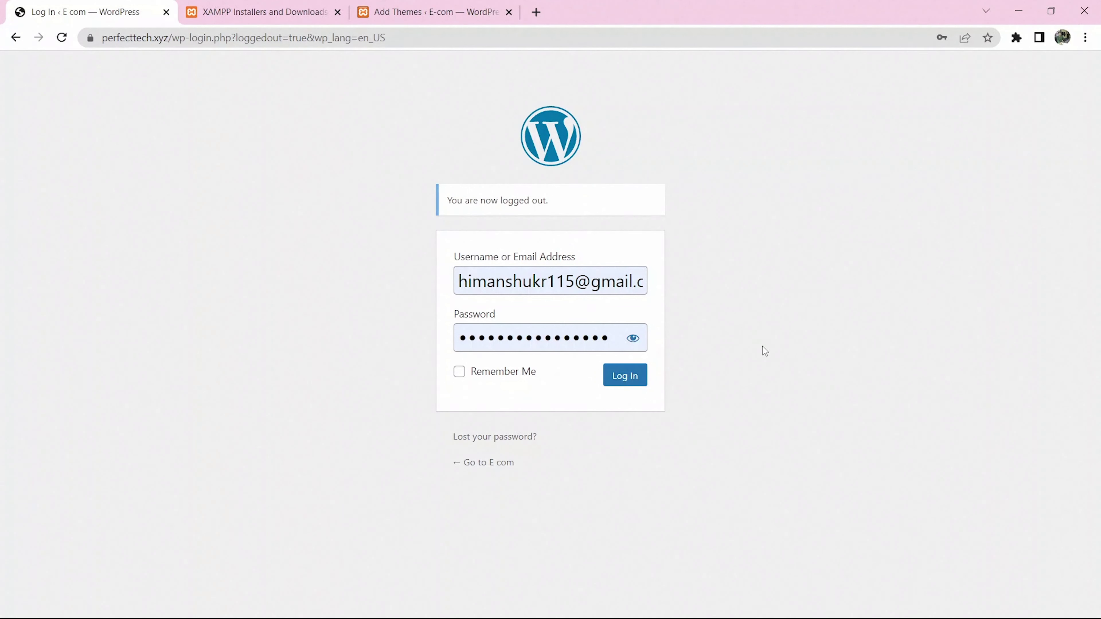
{"action": "left_click", "coordinate": [638, 377]}
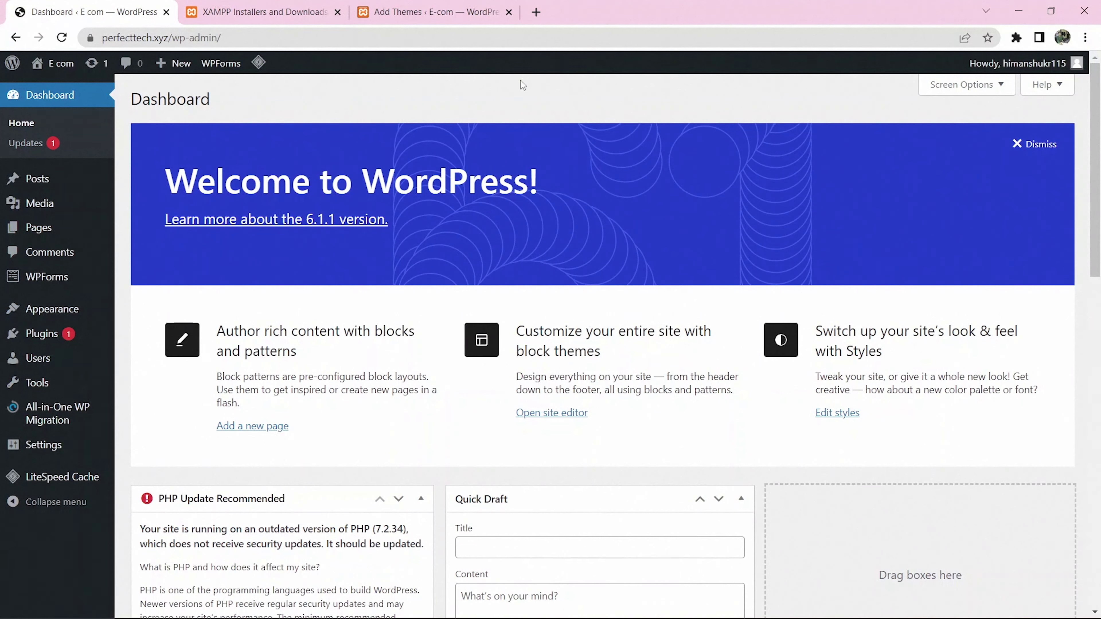
Step: Compare the dashboard menus of the perfecttech.xyz site and the local site, including All-in-One WP Migration and LiteSpeed Cache
{"action": "left_click", "coordinate": [433, 9]}
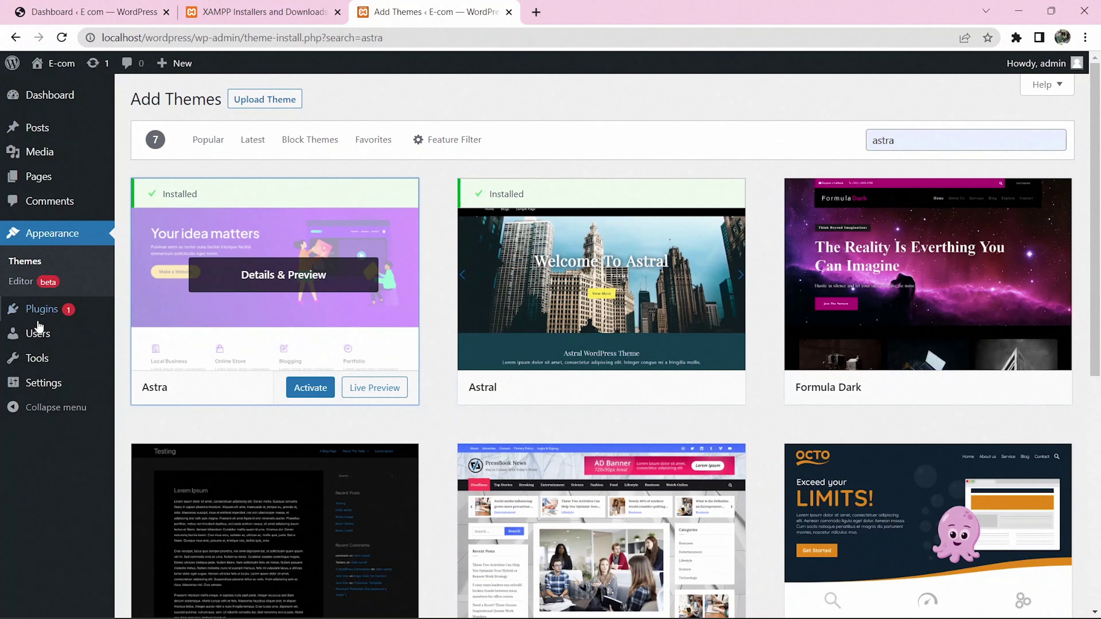
{"action": "mouse_move", "coordinate": [65, 337]}
{"action": "left_click", "coordinate": [86, 12]}
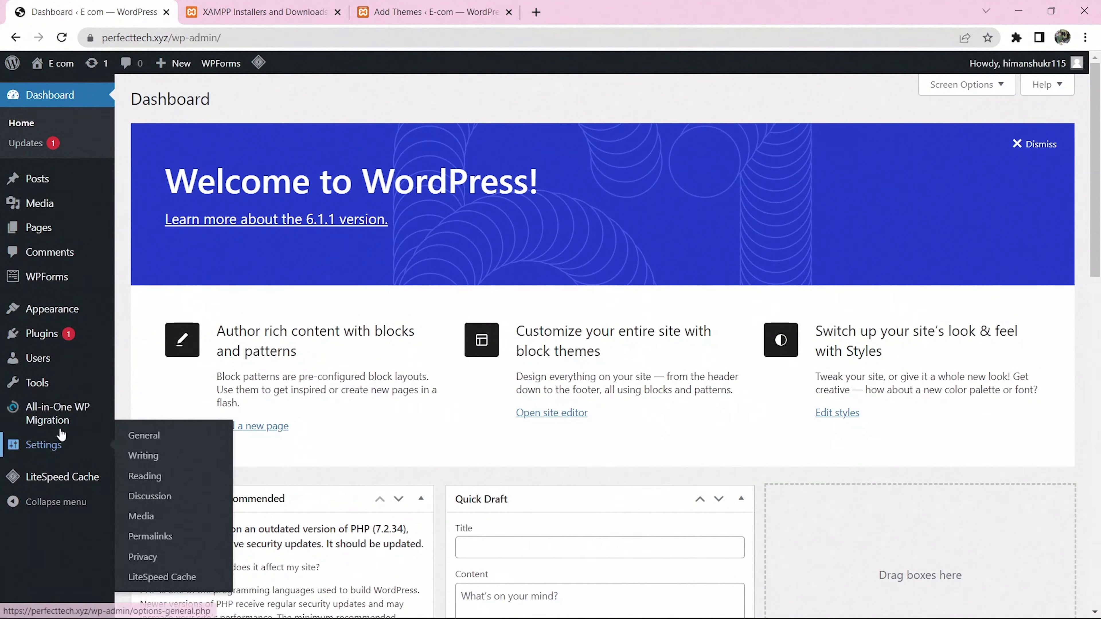
{"action": "mouse_move", "coordinate": [36, 414]}
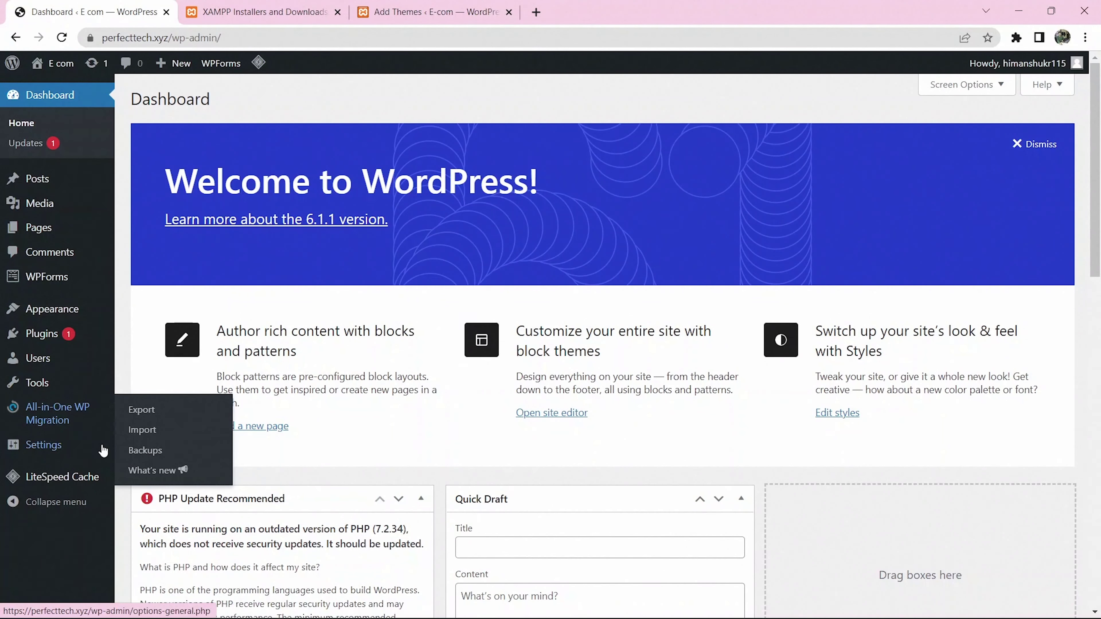
{"action": "mouse_move", "coordinate": [60, 291]}
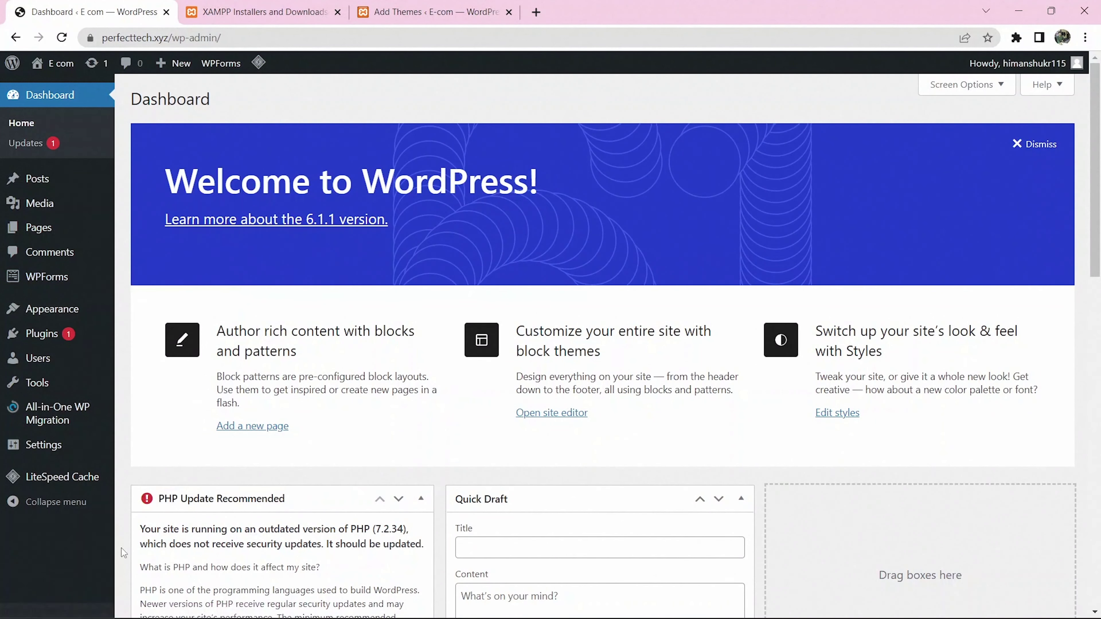
{"action": "mouse_move", "coordinate": [69, 475]}
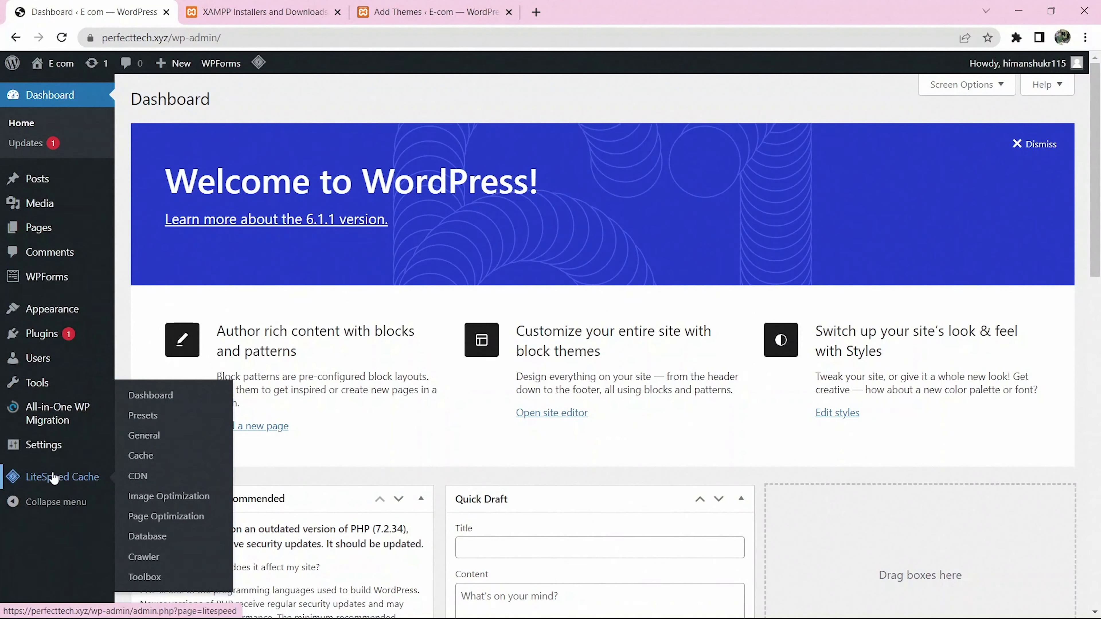
{"action": "left_click", "coordinate": [429, 12]}
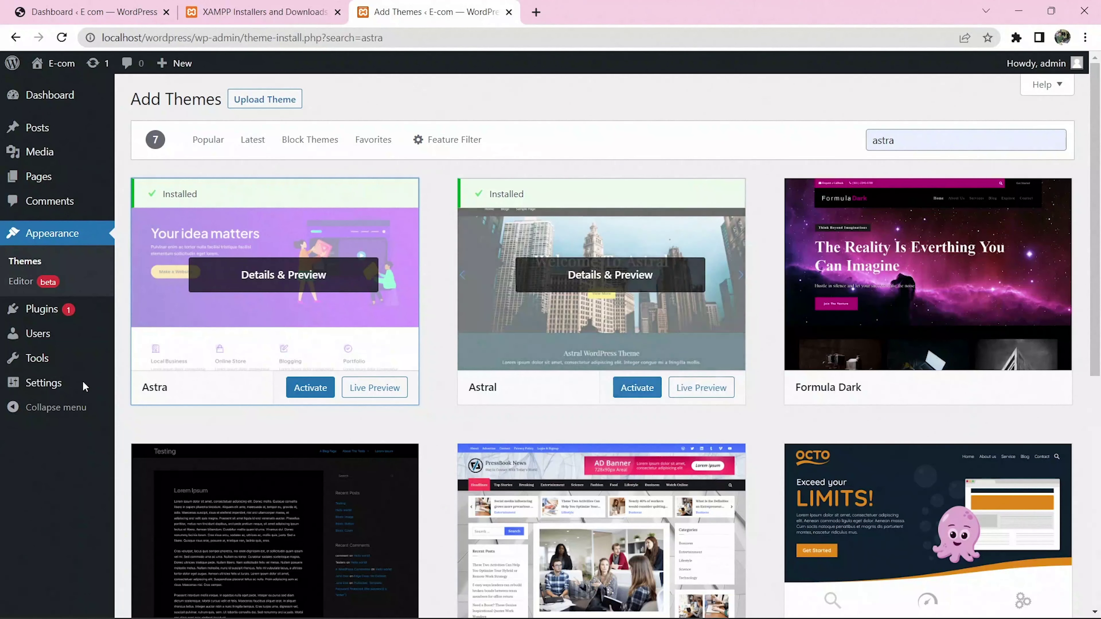
{"action": "mouse_move", "coordinate": [104, 384]}
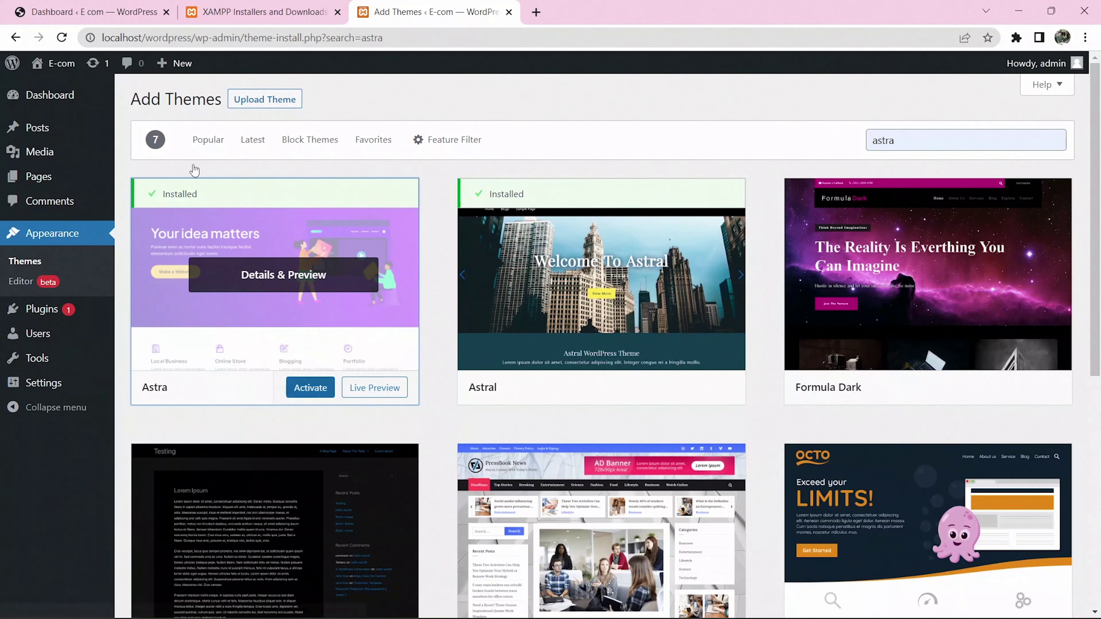
Step: Search the Add Themes page of the perfecttech.xyz site for "astra" and install the Astra theme
{"action": "key", "text": "ctrl+1"}
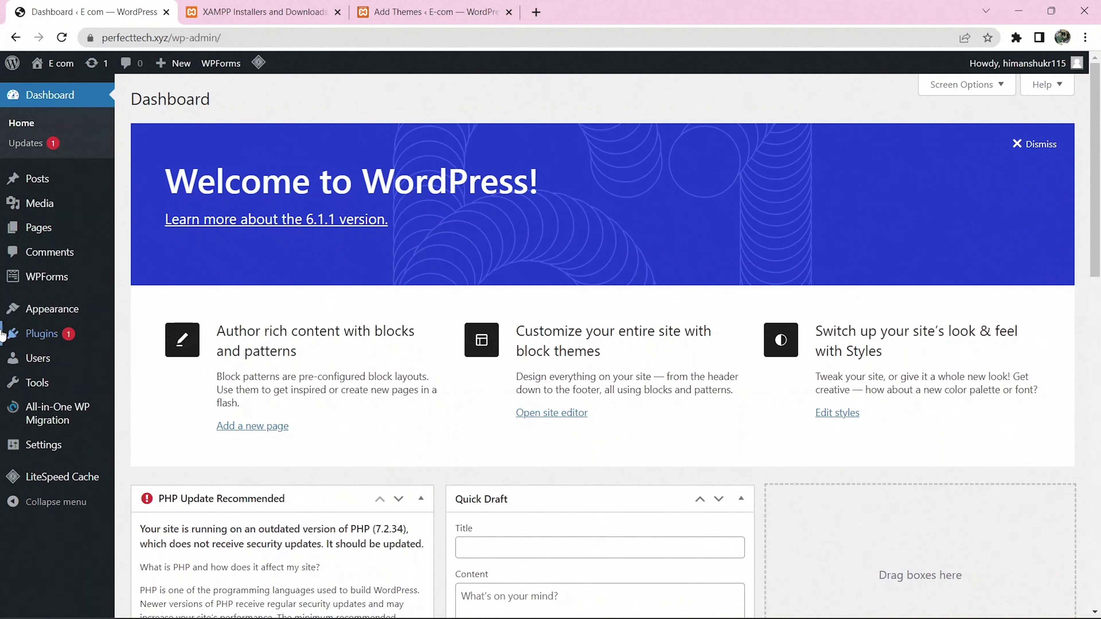
{"action": "mouse_move", "coordinate": [47, 315]}
{"action": "left_click", "coordinate": [143, 315]}
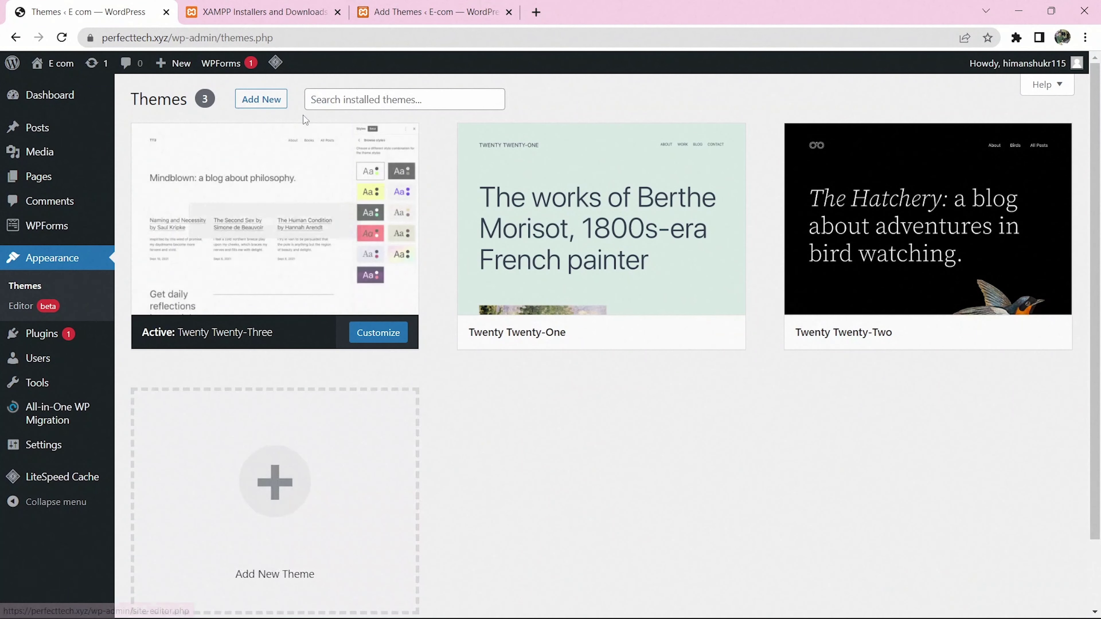
{"action": "left_click", "coordinate": [260, 102]}
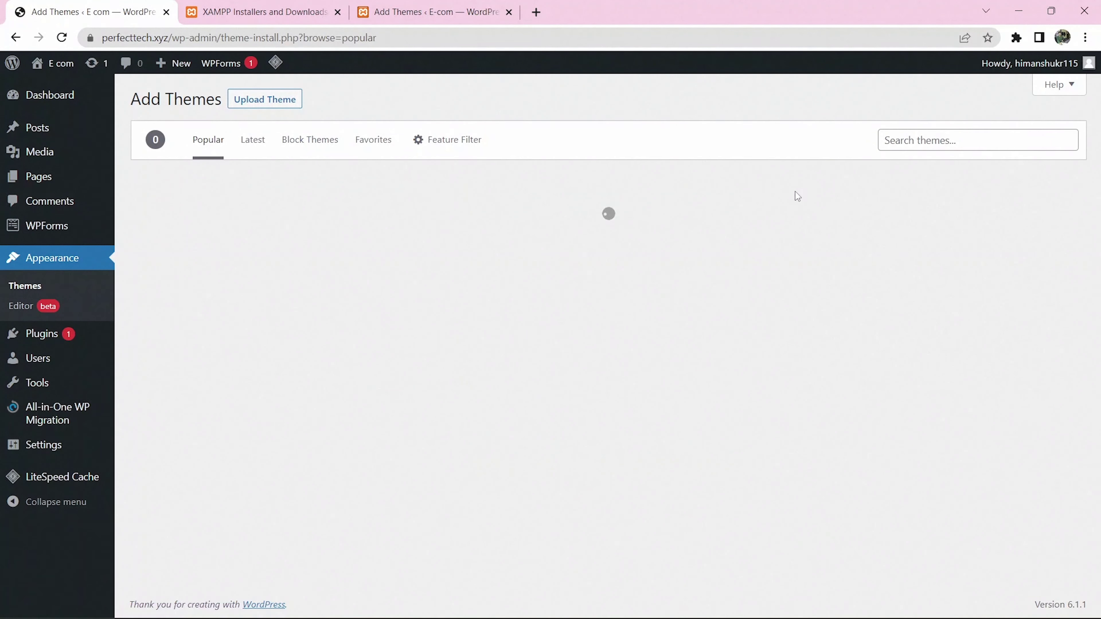
{"action": "left_click", "coordinate": [905, 140]}
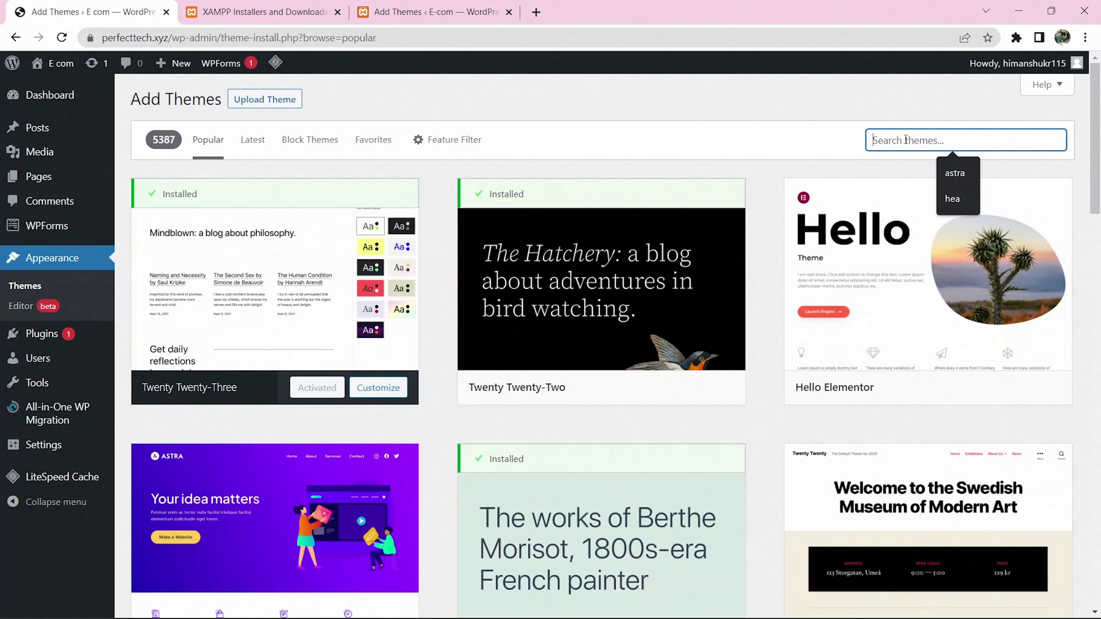
{"action": "type", "text": "astra"}
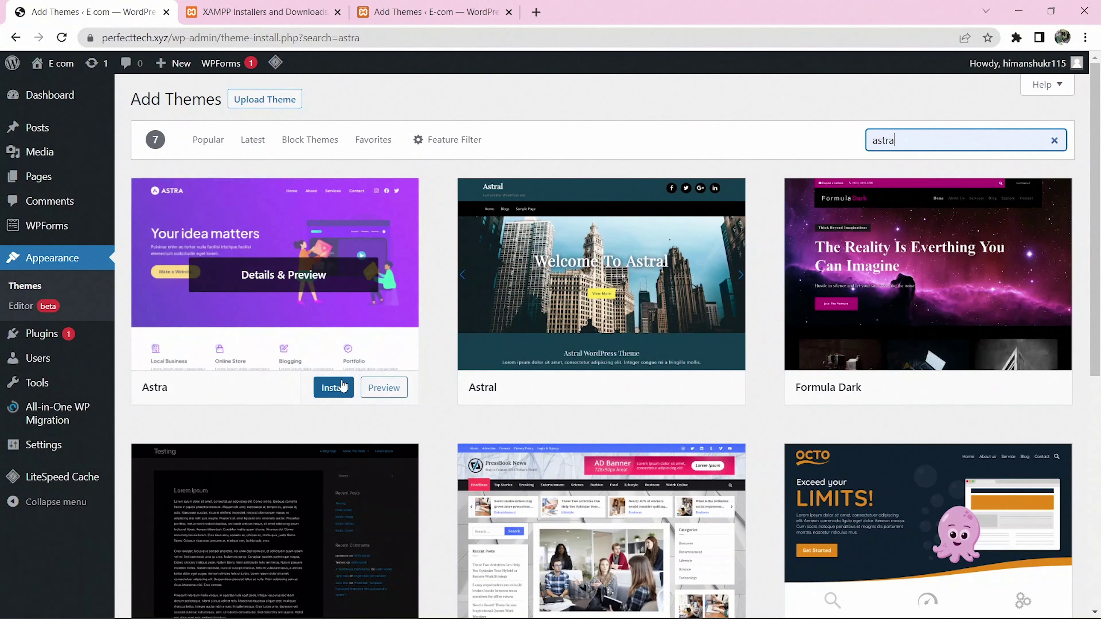
{"action": "left_click", "coordinate": [343, 386]}
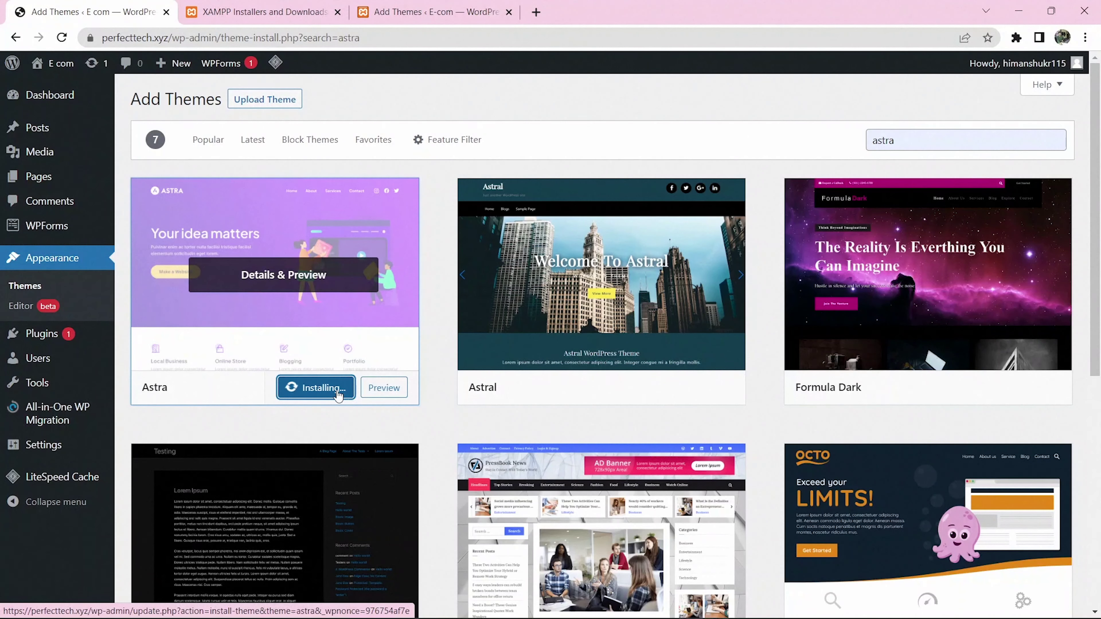
Step: Activate the Astra theme on both the local site and the perfecttech.xyz site
{"action": "left_click", "coordinate": [449, 6]}
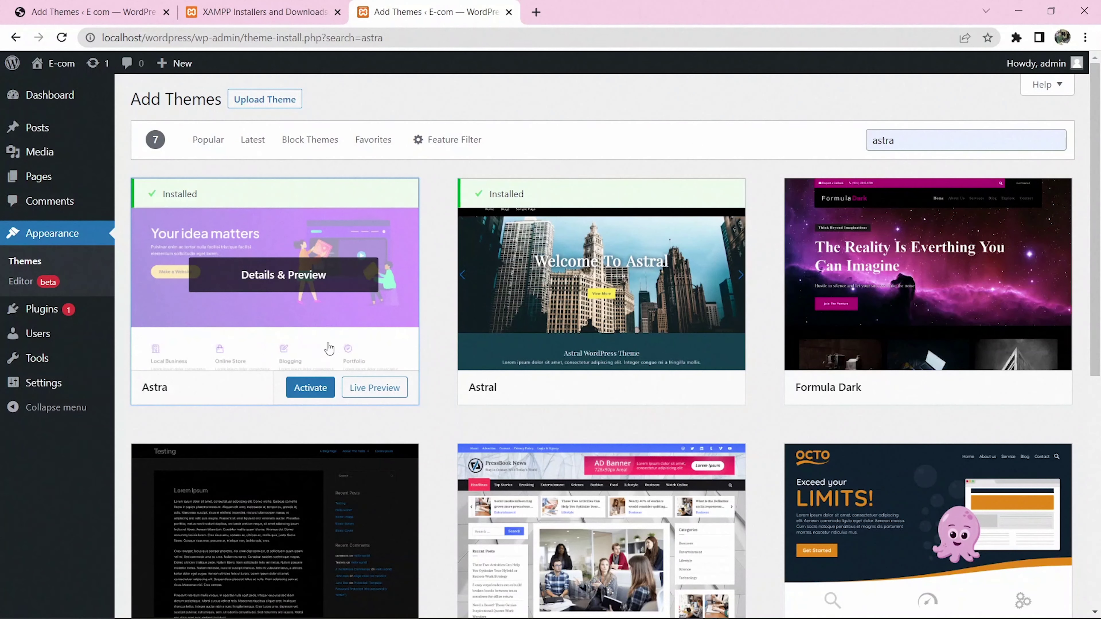
{"action": "left_click", "coordinate": [317, 397]}
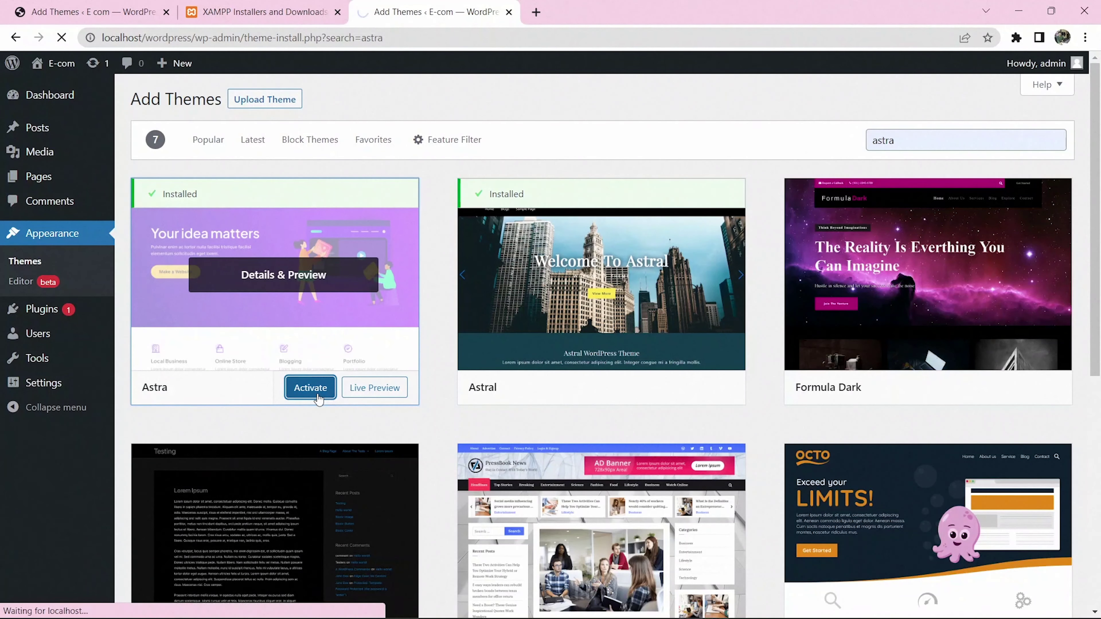
{"action": "left_click", "coordinate": [22, 5]}
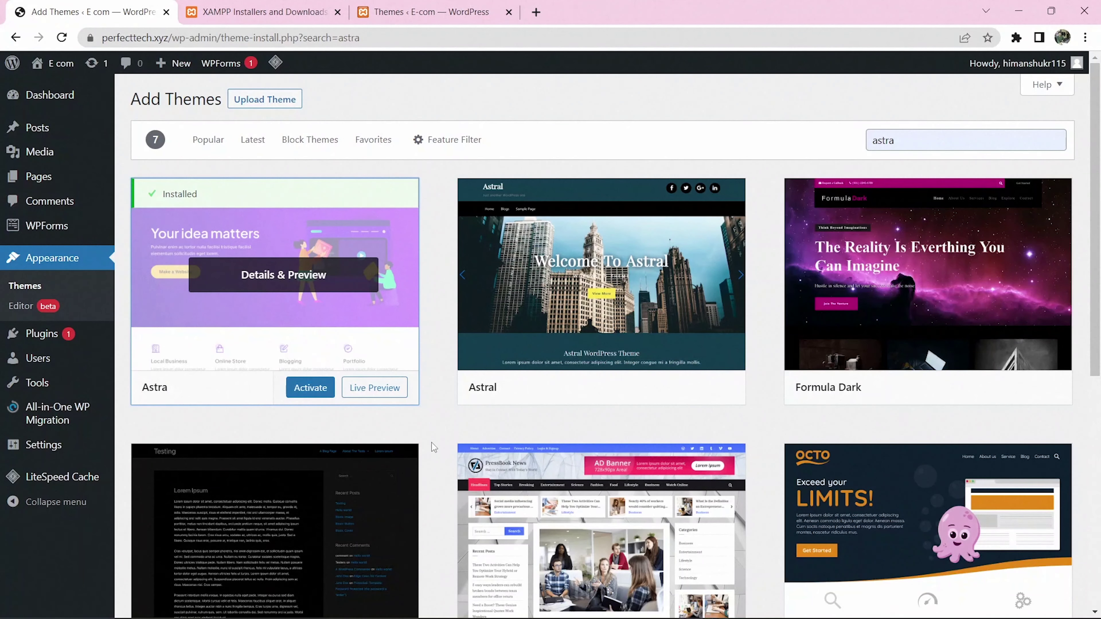
{"action": "left_click", "coordinate": [310, 387]}
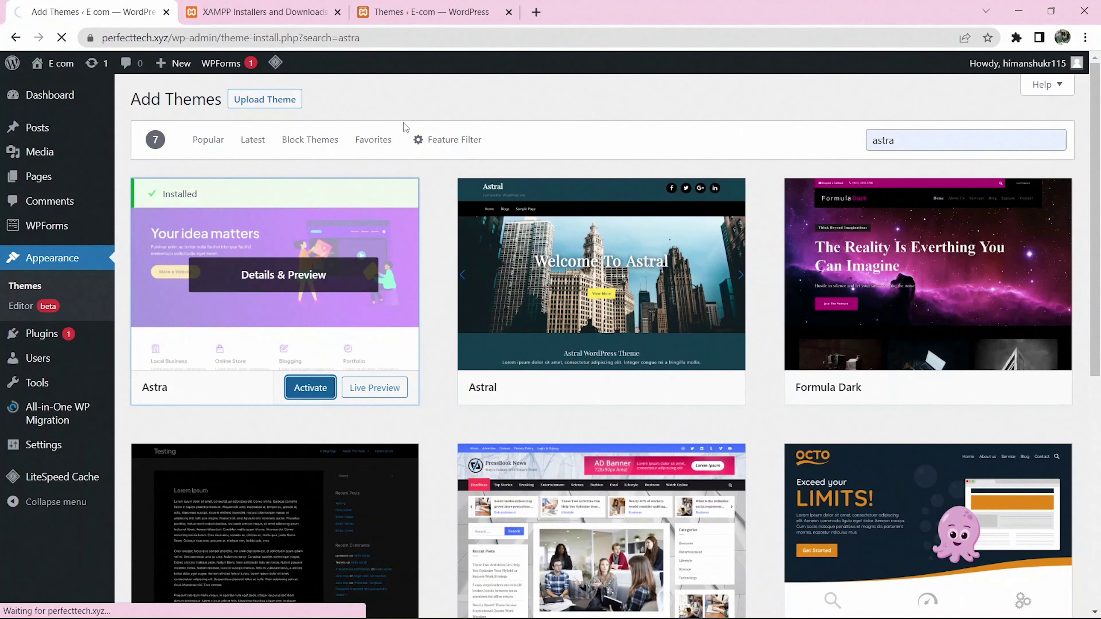
Step: Compare the Themes pages of the local and perfecttech.xyz sites and reload the perfecttech.xyz one
{"action": "left_click", "coordinate": [405, 10]}
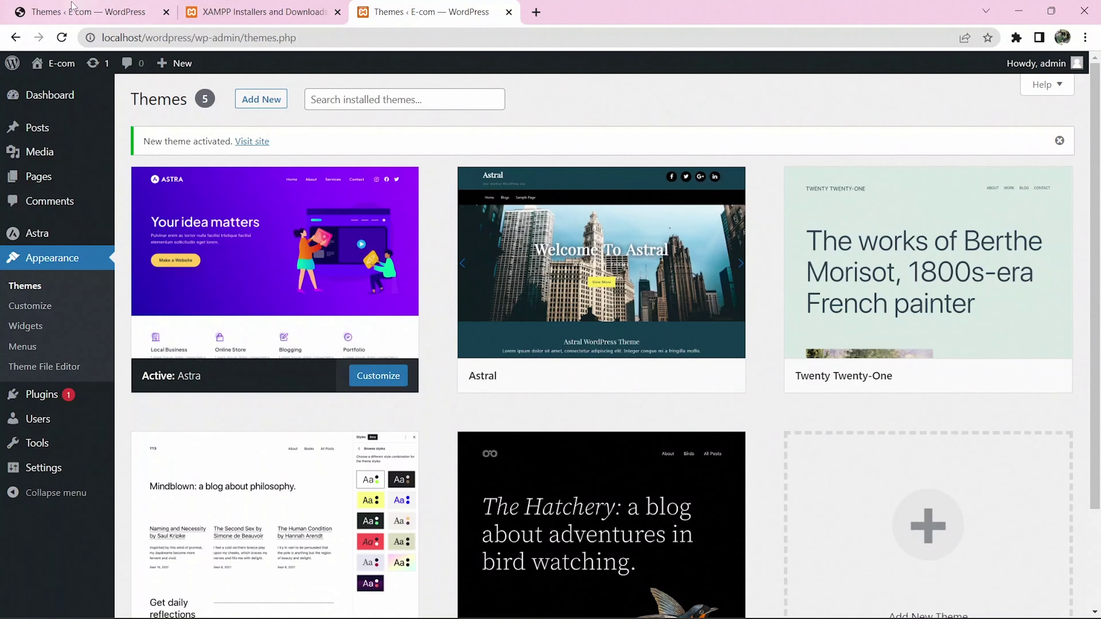
{"action": "left_click", "coordinate": [88, 13]}
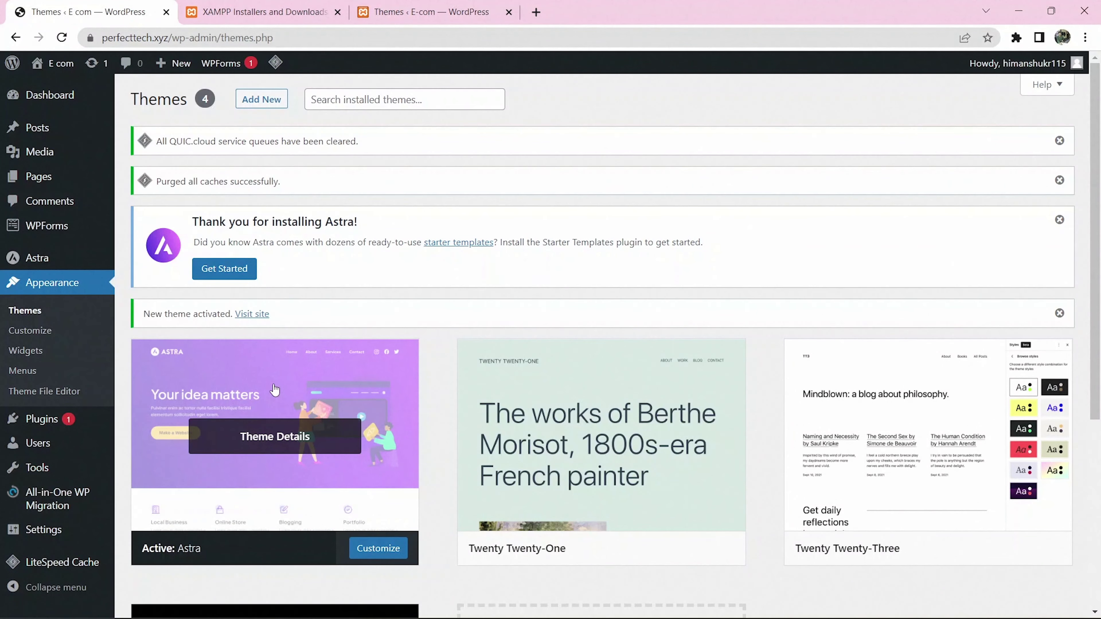
{"action": "left_click", "coordinate": [419, 6]}
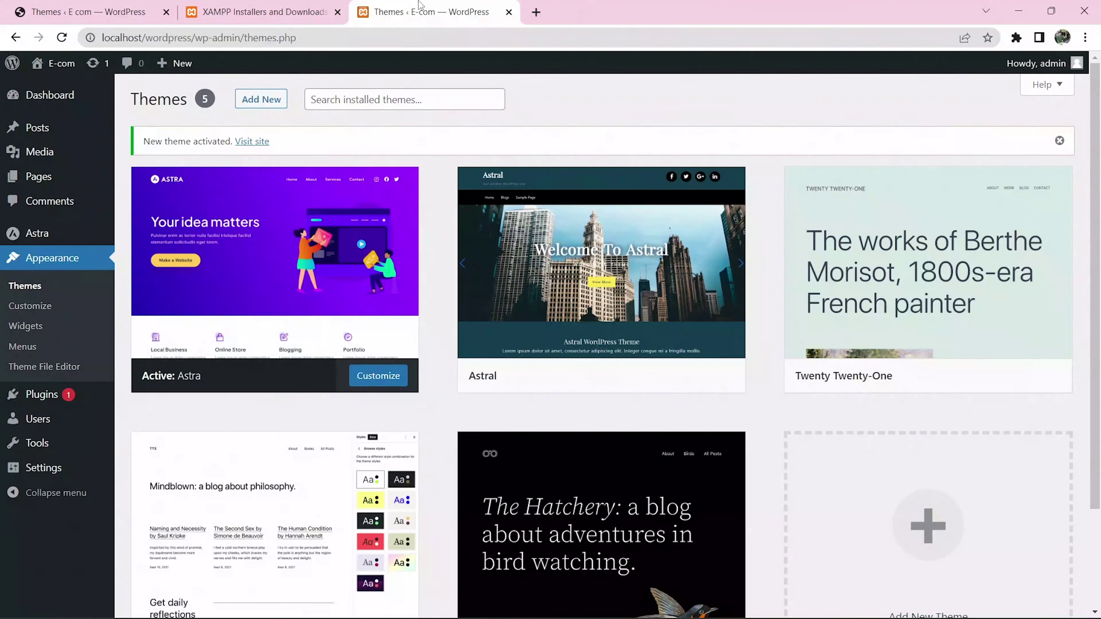
{"action": "left_click", "coordinate": [86, 6]}
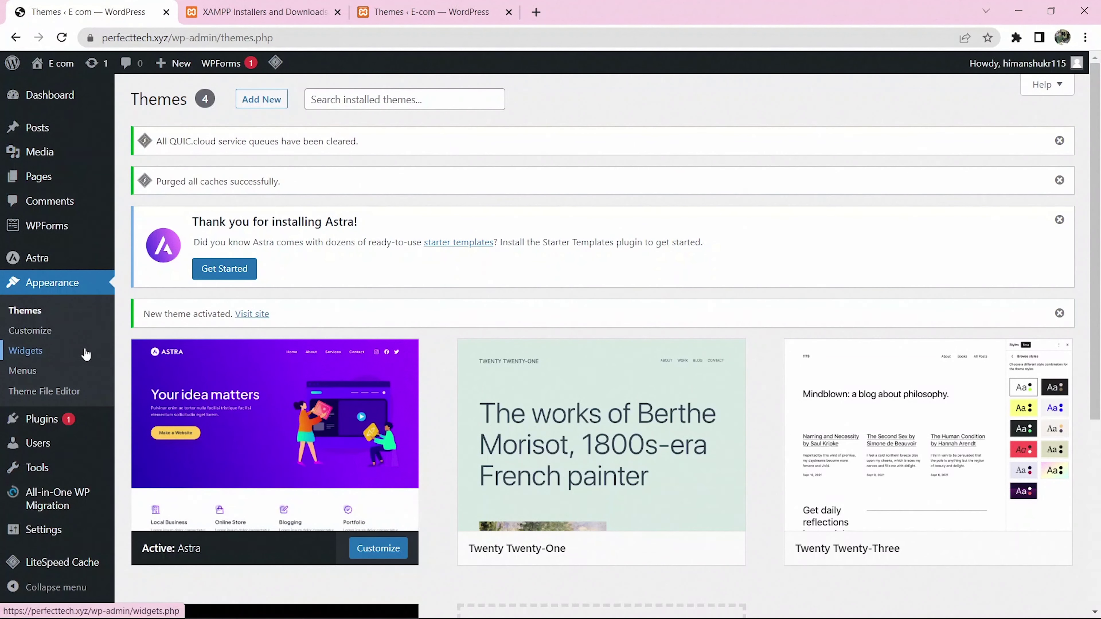
{"action": "left_click", "coordinate": [62, 37]}
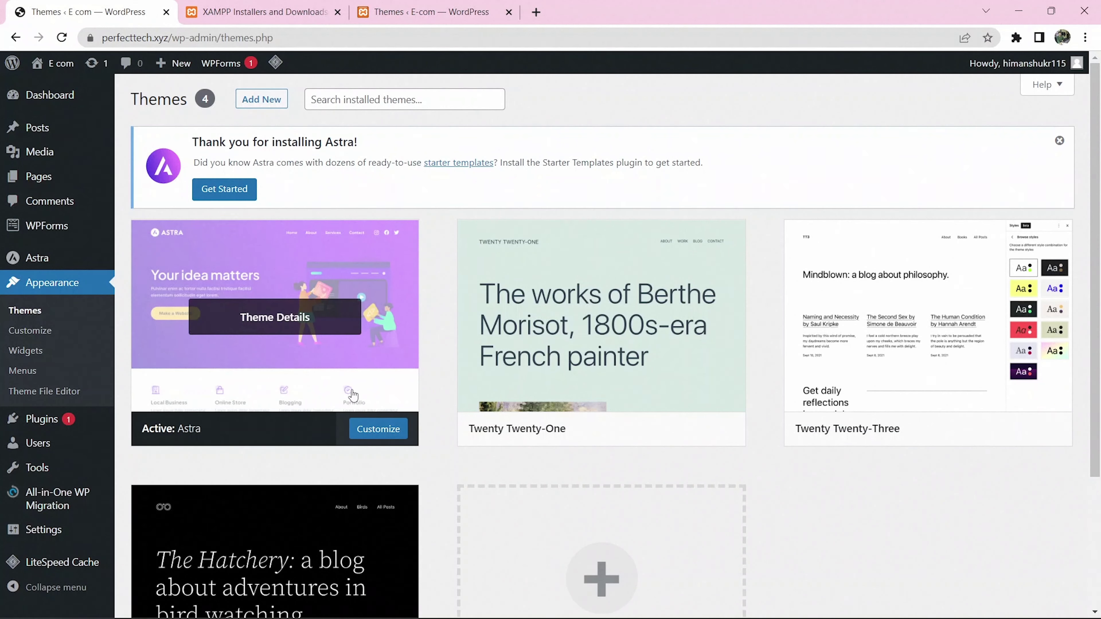
Step: Open the Astra dashboard on perfecttech.xyz and examine its Quick Settings, Pro Modules and Useful Plugins, especially Starter Templates
{"action": "mouse_move", "coordinate": [9, 255]}
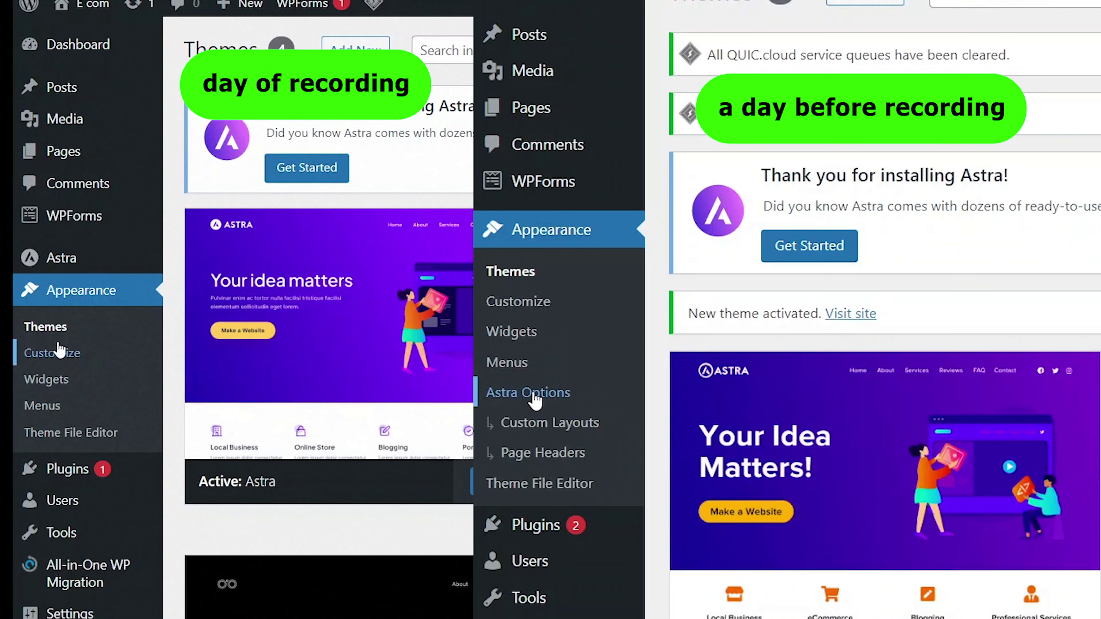
{"action": "mouse_move", "coordinate": [58, 260]}
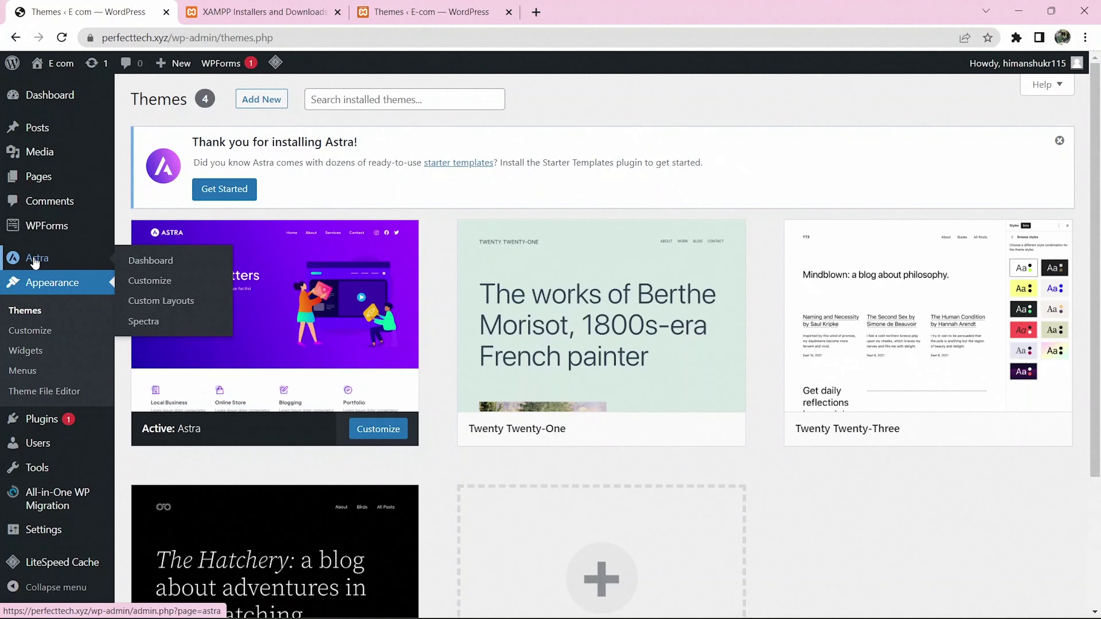
{"action": "left_click", "coordinate": [39, 259]}
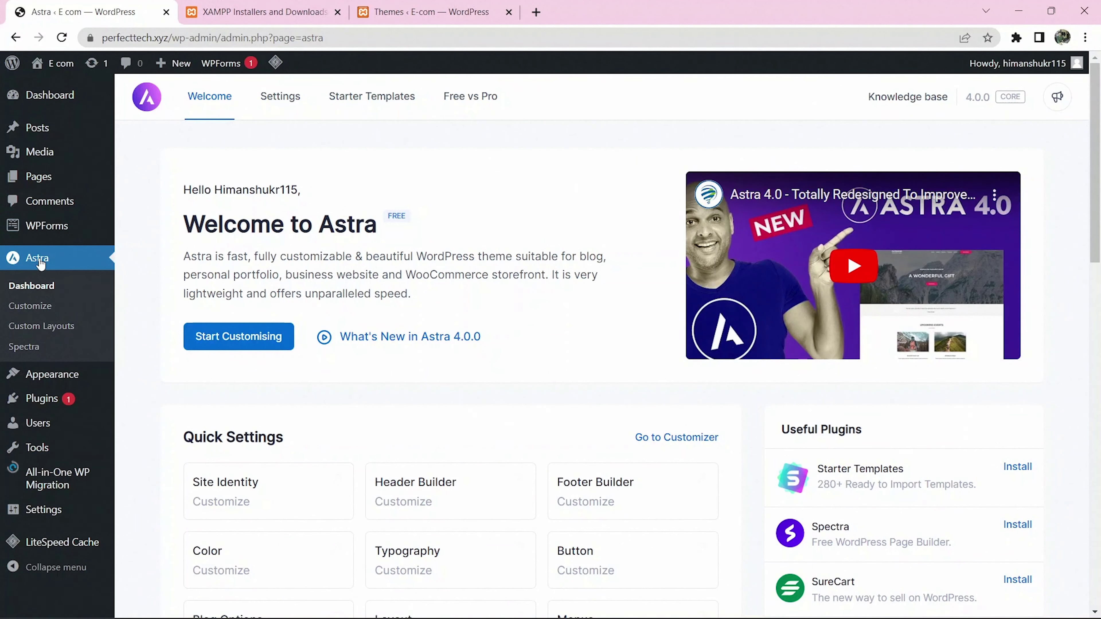
{"action": "scroll", "coordinate": [432, 347], "scroll_direction": "down", "scroll_amount": 3}
{"action": "scroll", "coordinate": [355, 374], "scroll_direction": "down", "scroll_amount": 5}
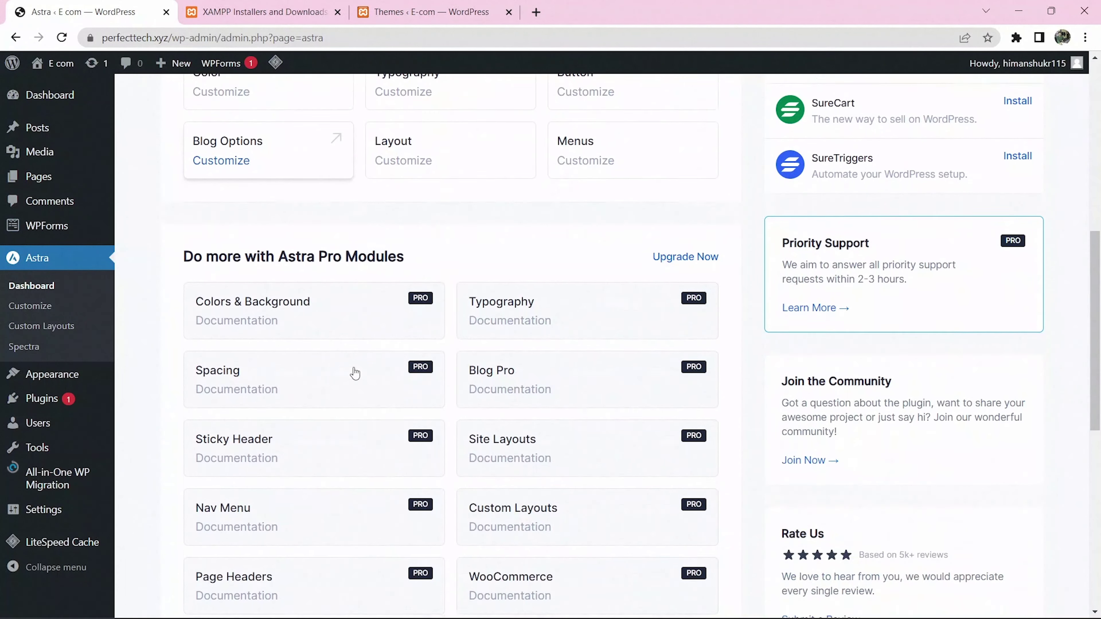
{"action": "scroll", "coordinate": [353, 369], "scroll_direction": "up", "scroll_amount": 3}
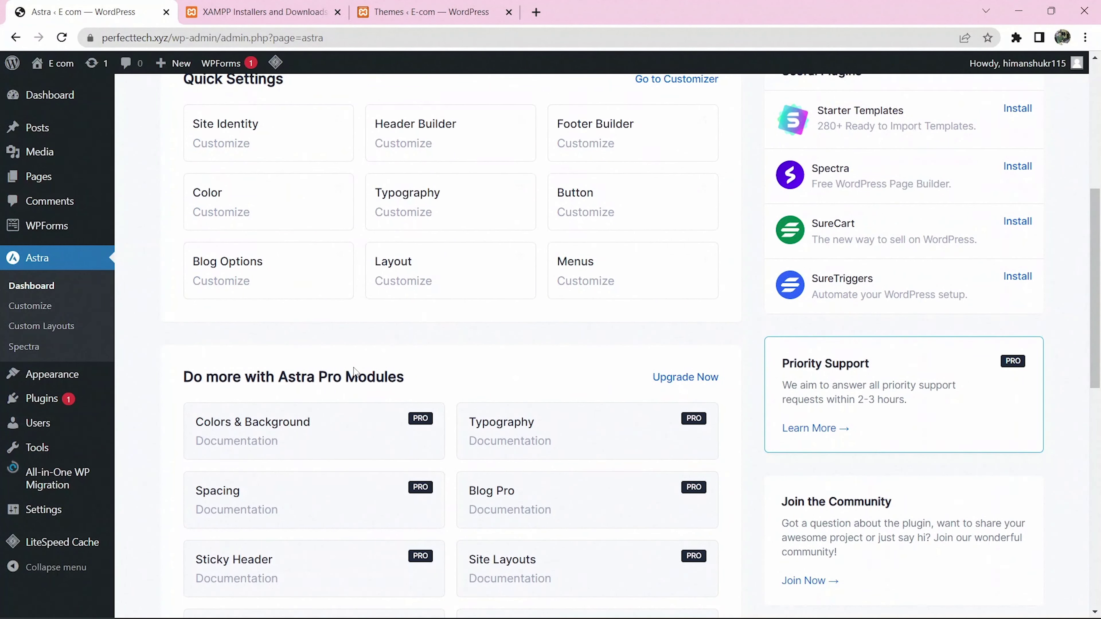
{"action": "scroll", "coordinate": [354, 369], "scroll_direction": "up", "scroll_amount": 3}
{"action": "scroll", "coordinate": [353, 369], "scroll_direction": "down", "scroll_amount": 8}
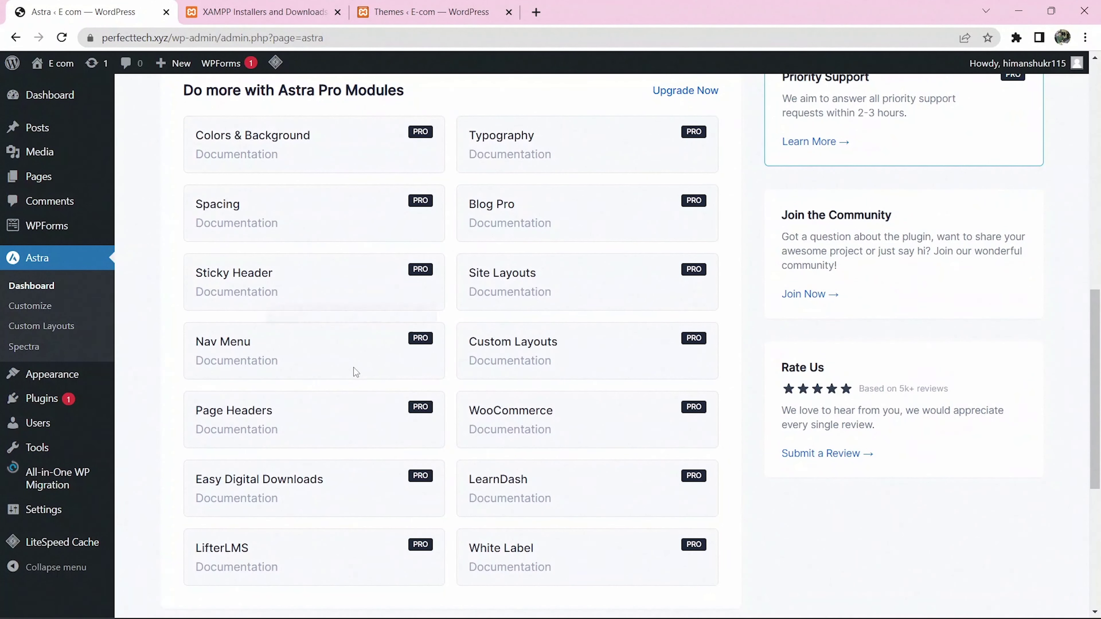
{"action": "scroll", "coordinate": [354, 369], "scroll_direction": "up", "scroll_amount": 10}
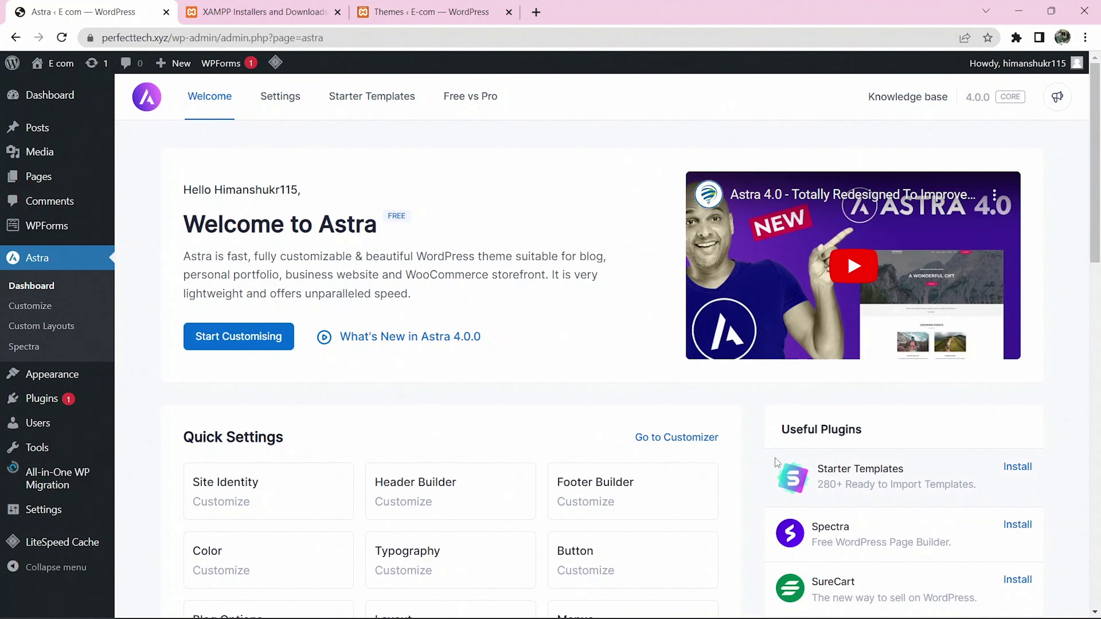
{"action": "left_click_drag", "start_coordinate": [815, 468], "coordinate": [893, 471]}
{"action": "scroll", "coordinate": [1095, 447], "scroll_direction": "down", "scroll_amount": 1}
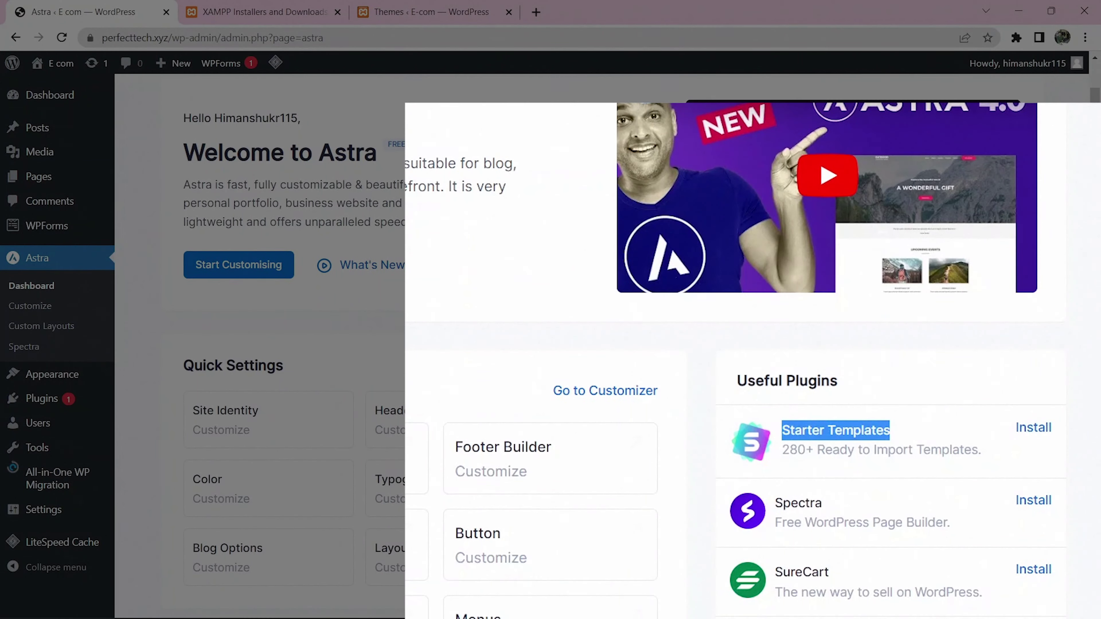
Step: Install the Starter Templates plugin from the Useful Plugins list of the Astra dashboard on perfecttech.xyz
{"action": "scroll", "coordinate": [1076, 447], "scroll_direction": "down", "scroll_amount": 9}
{"action": "scroll", "coordinate": [1076, 448], "scroll_direction": "up", "scroll_amount": 6}
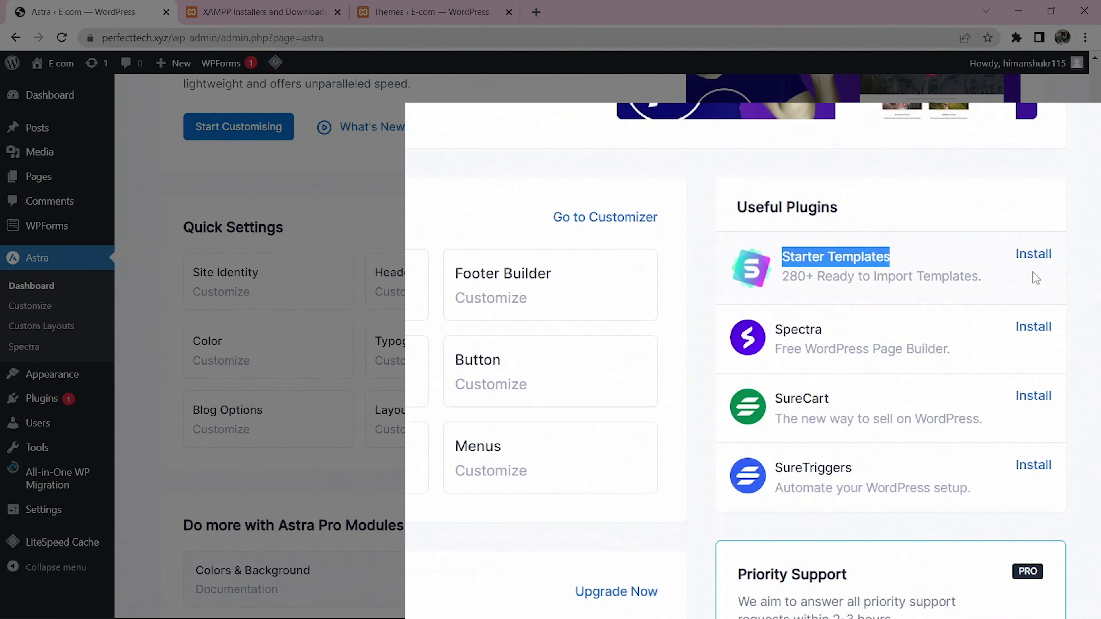
{"action": "left_click", "coordinate": [1034, 257]}
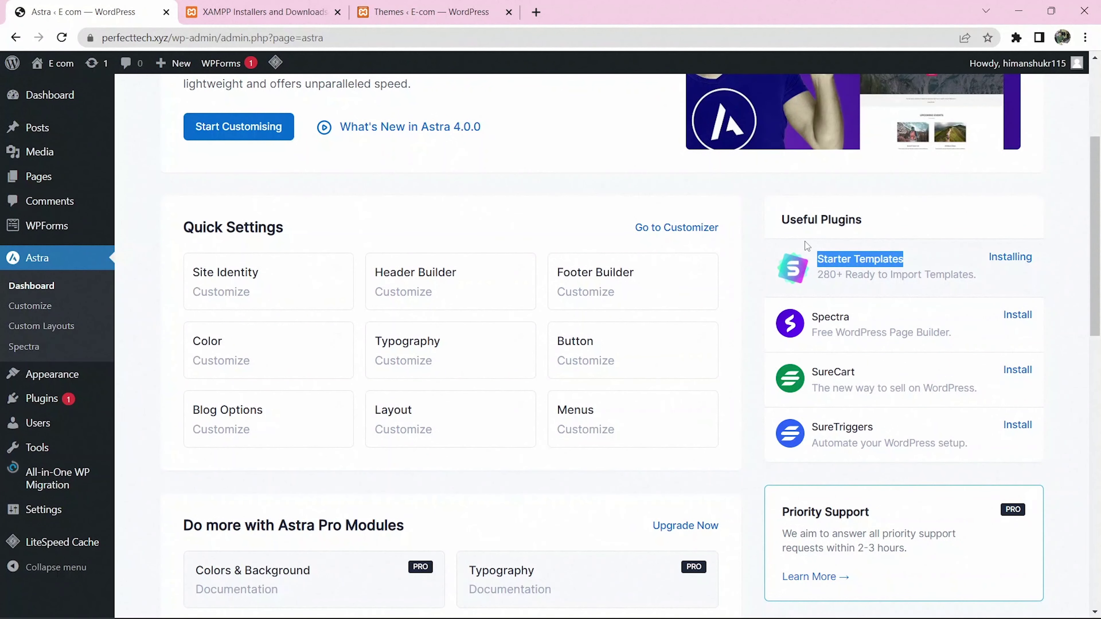
{"action": "left_click_drag", "start_coordinate": [784, 216], "coordinate": [871, 224]}
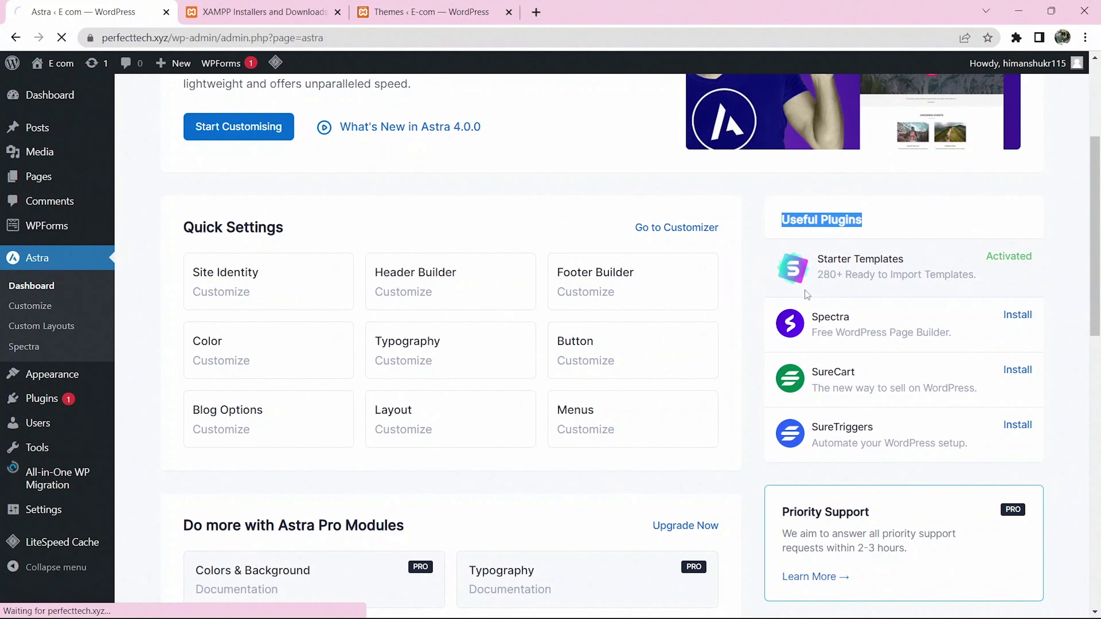
{"action": "mouse_move", "coordinate": [65, 398]}
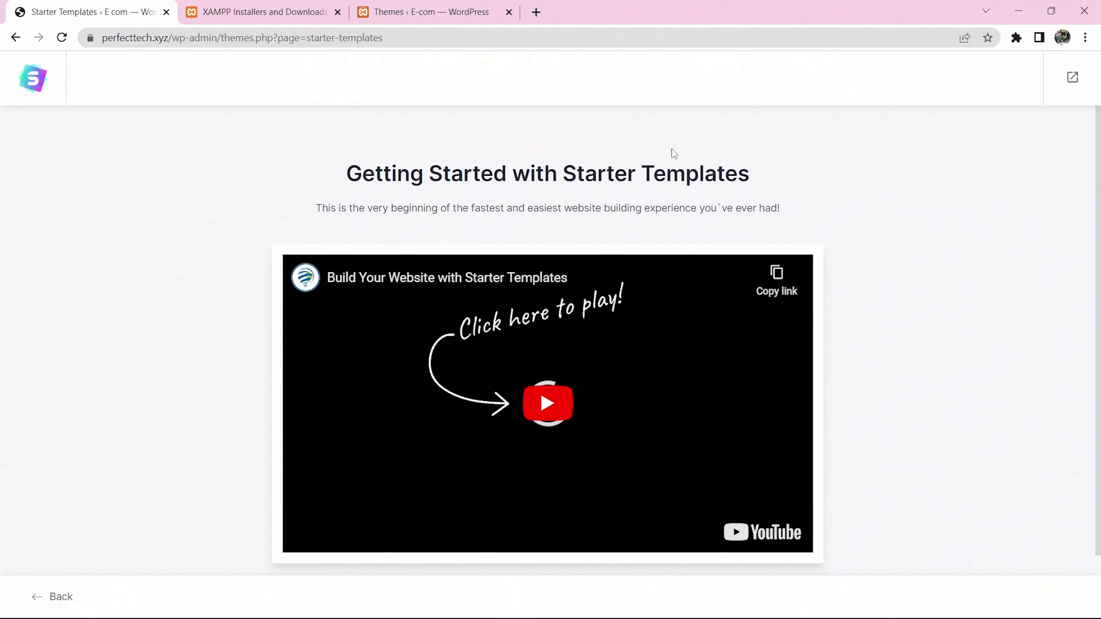
Step: Start building the website with Starter Templates and bring up the page builder choices
{"action": "scroll", "coordinate": [380, 305], "scroll_direction": "down", "scroll_amount": 1}
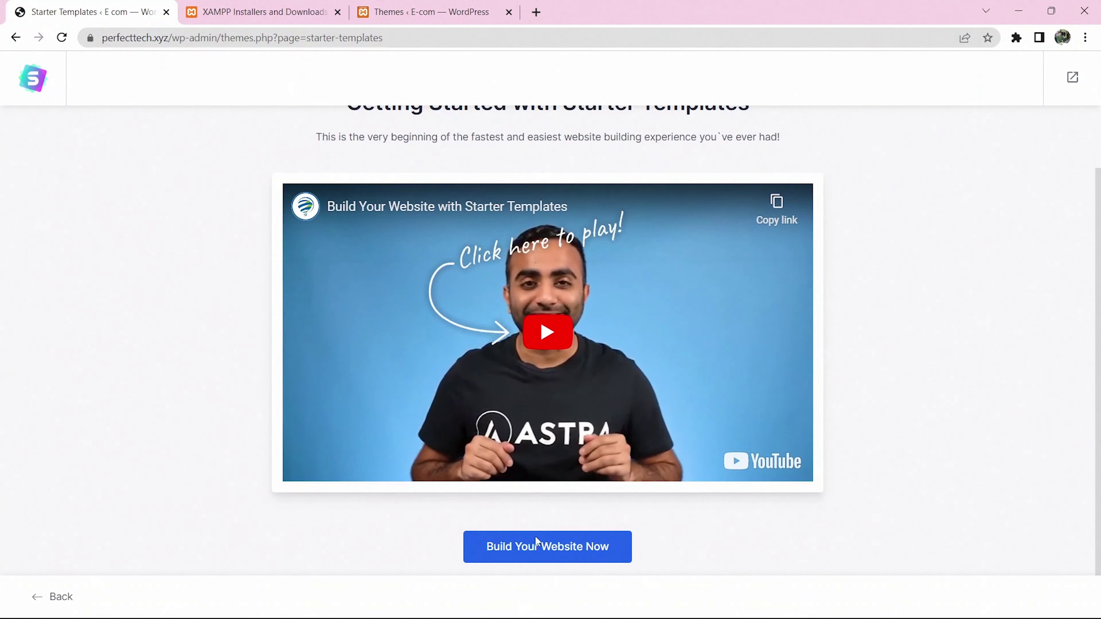
{"action": "left_click", "coordinate": [547, 553]}
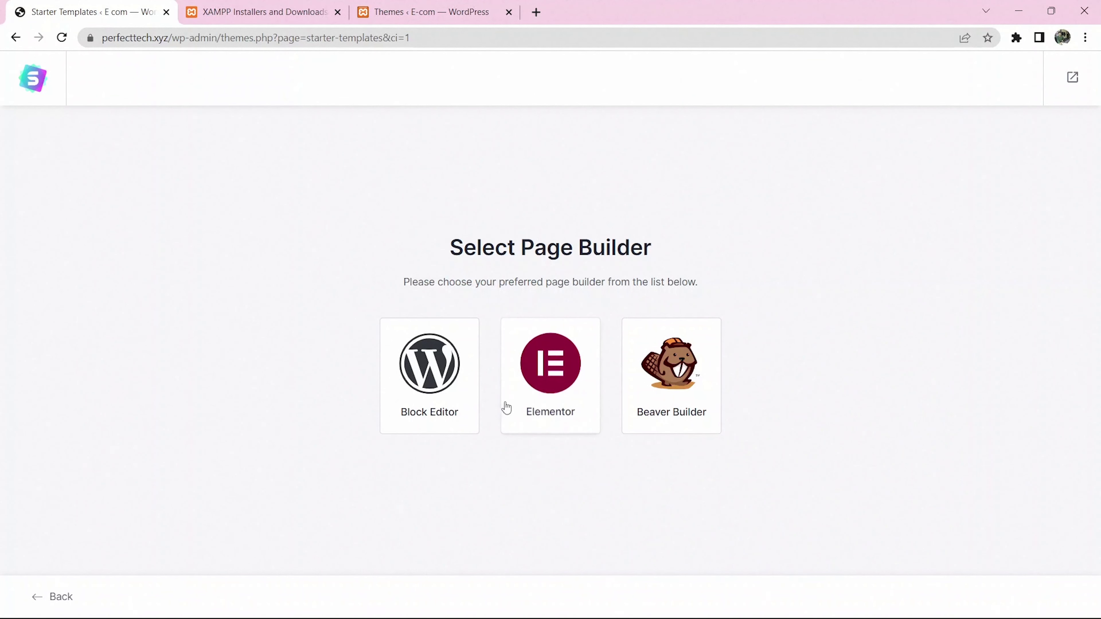
{"action": "left_click_drag", "start_coordinate": [437, 248], "coordinate": [710, 252]}
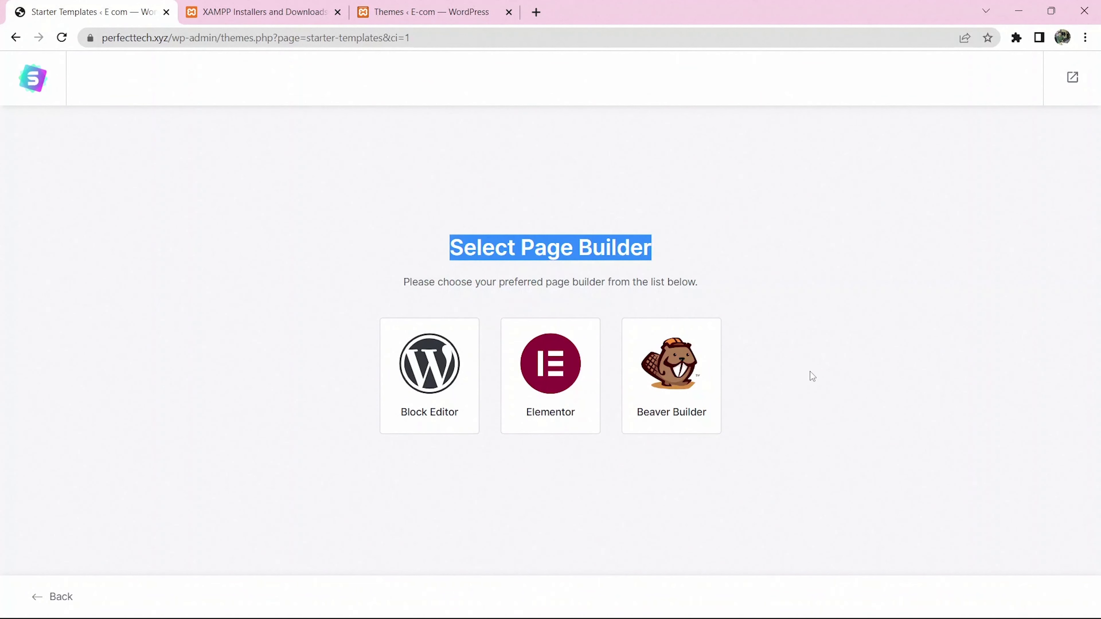
Step: Look over the XAMPP heading and introduction on the apachefriends.org page
{"action": "key", "text": "ctrl+3"}
{"action": "key", "text": "ctrl+2"}
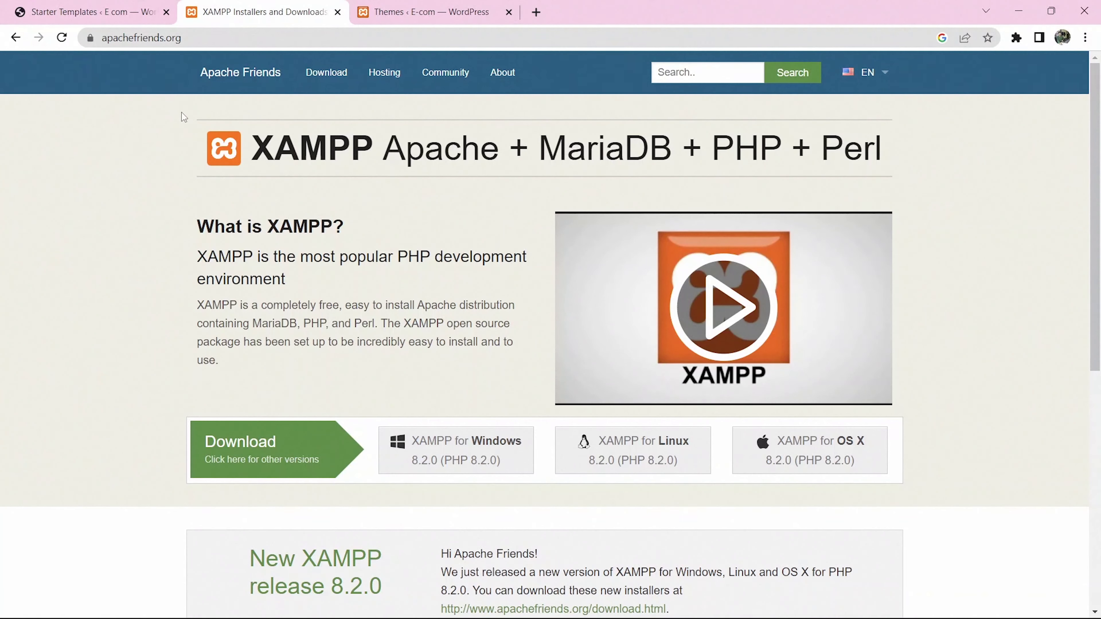
{"action": "left_click_drag", "start_coordinate": [258, 144], "coordinate": [417, 163]}
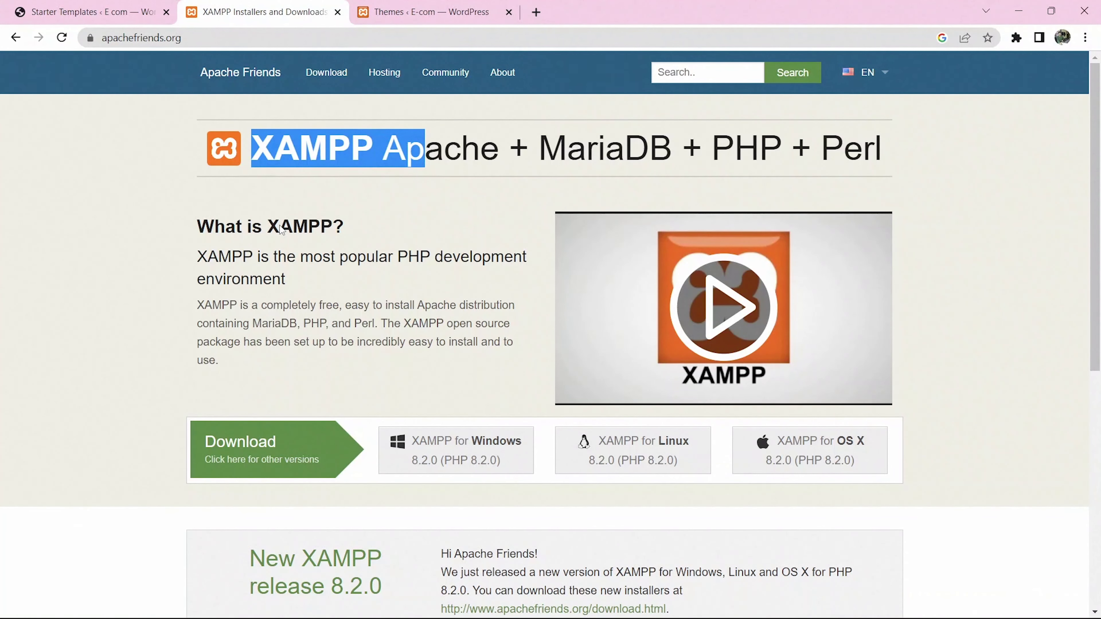
{"action": "left_click", "coordinate": [281, 234]}
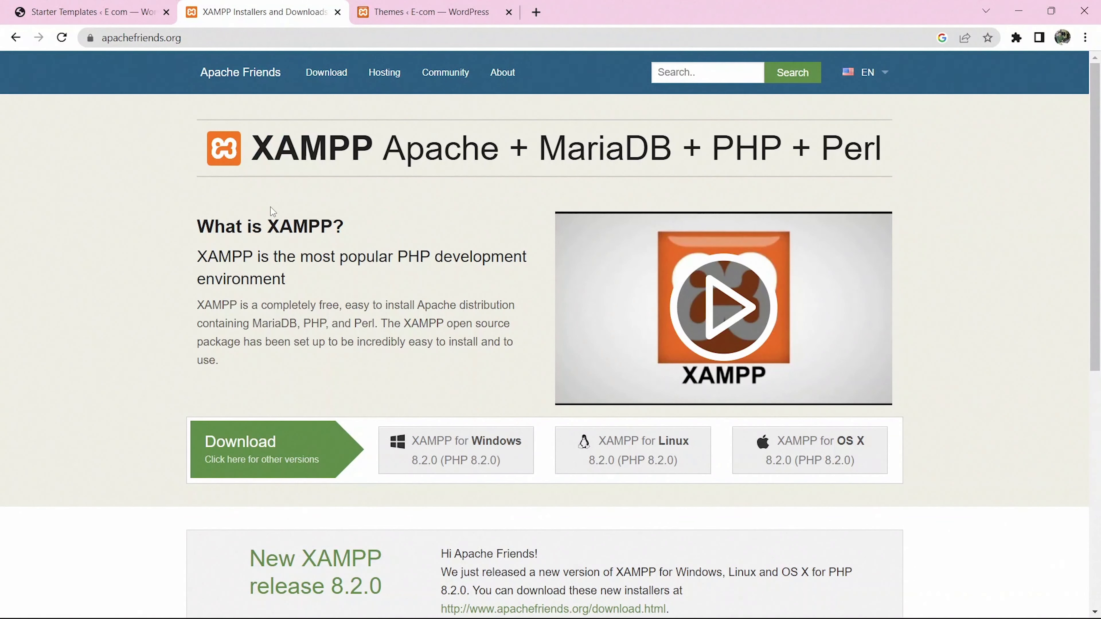
{"action": "left_click_drag", "start_coordinate": [253, 140], "coordinate": [365, 167]}
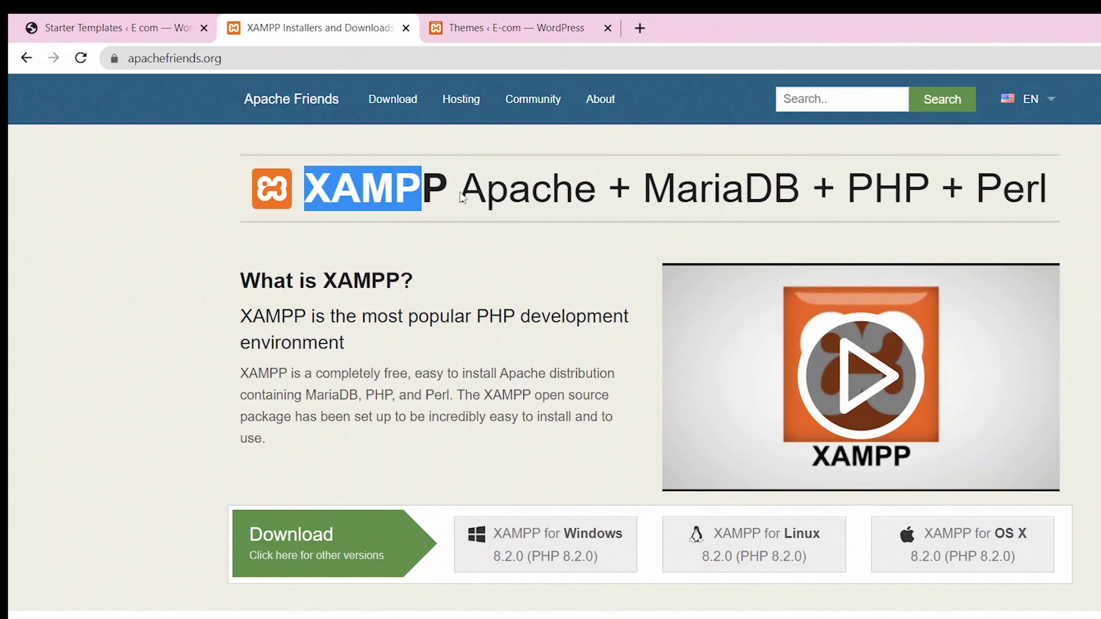
Step: Back in Starter Templates on perfecttech.xyz, choose Elementor as page builder and select the Organic Store template
{"action": "left_click", "coordinate": [212, 30]}
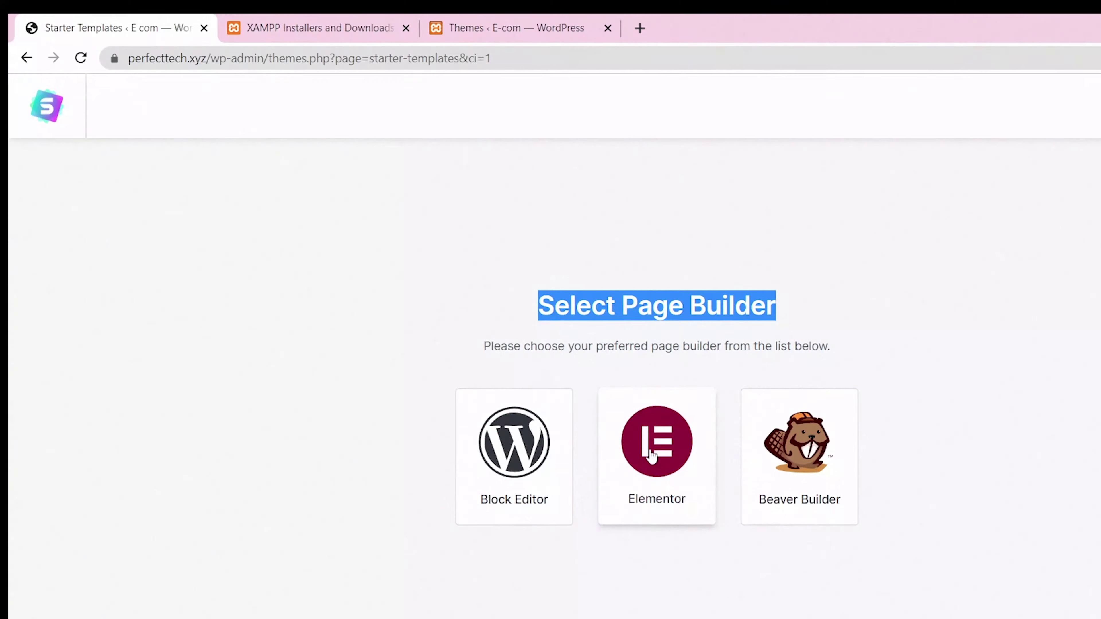
{"action": "left_click", "coordinate": [652, 455]}
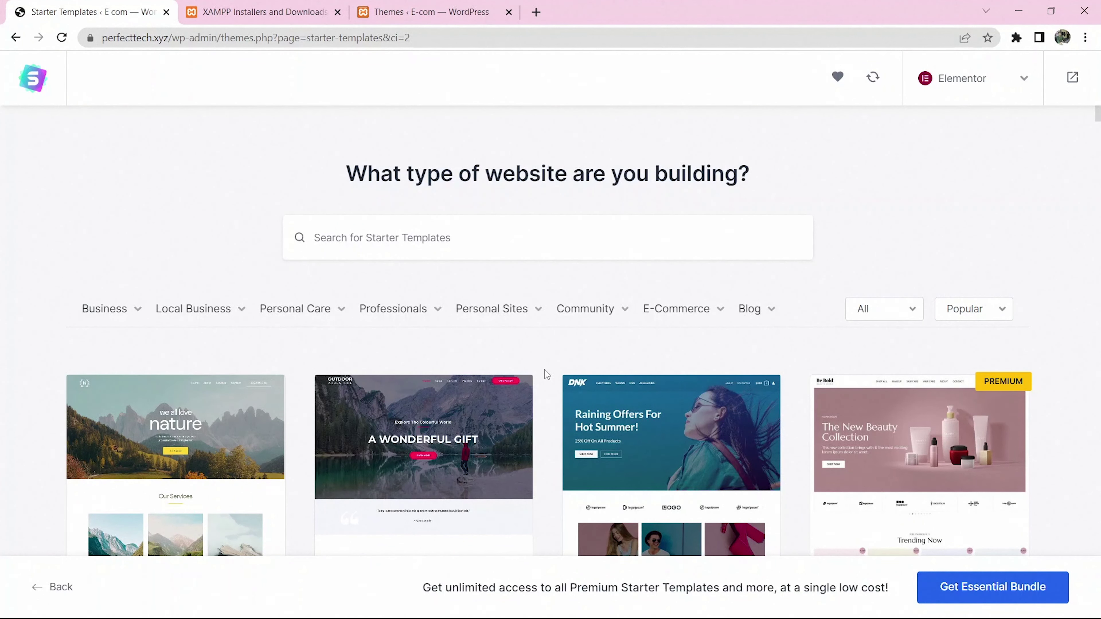
{"action": "scroll", "coordinate": [544, 370], "scroll_direction": "down", "scroll_amount": 2}
{"action": "scroll", "coordinate": [466, 321], "scroll_direction": "down", "scroll_amount": 4}
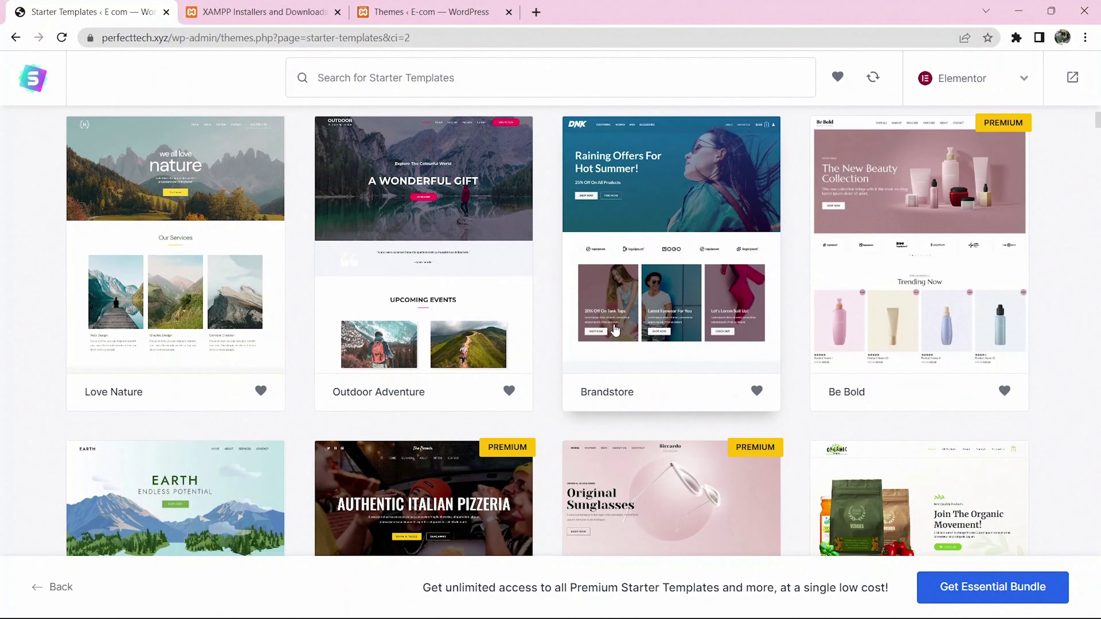
{"action": "scroll", "coordinate": [616, 330], "scroll_direction": "up", "scroll_amount": 2}
{"action": "scroll", "coordinate": [1079, 378], "scroll_direction": "down", "scroll_amount": 5}
{"action": "left_click", "coordinate": [916, 371]}
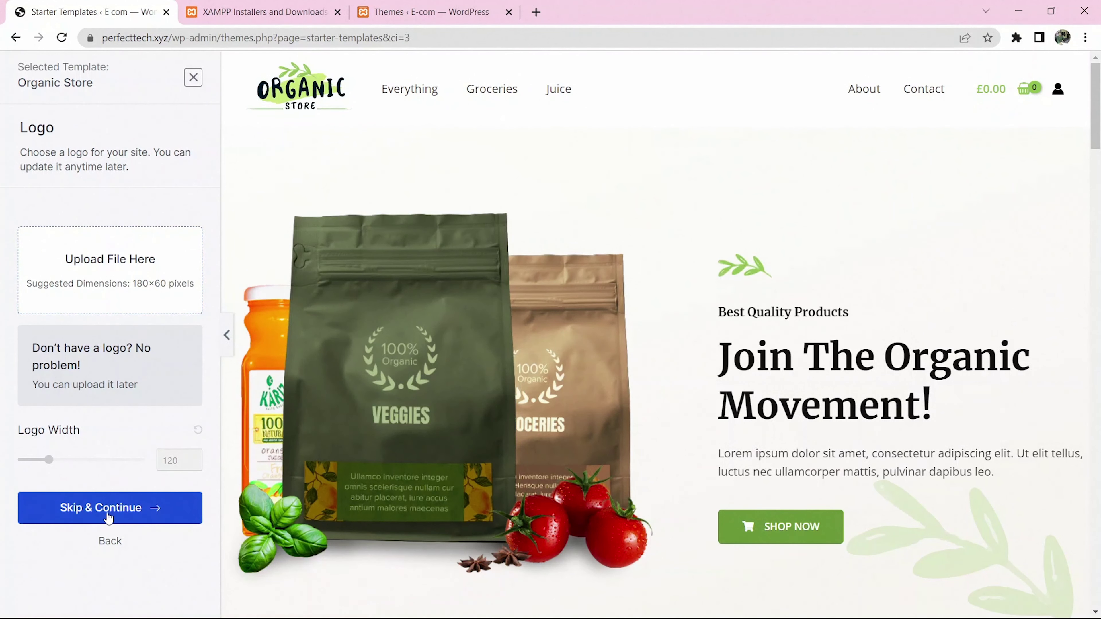
Step: Skip the logo upload, try several color palettes on the Organic Store template and apply the yellow one
{"action": "left_click", "coordinate": [128, 520]}
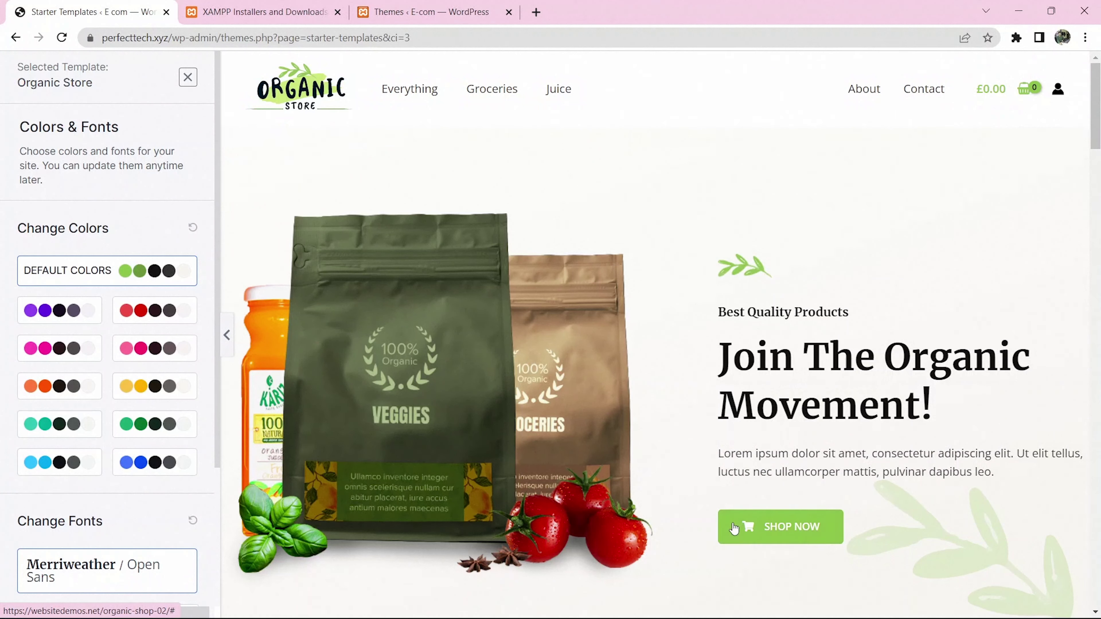
{"action": "left_click", "coordinate": [150, 310]}
{"action": "left_click", "coordinate": [150, 348]}
{"action": "left_click", "coordinate": [155, 386]}
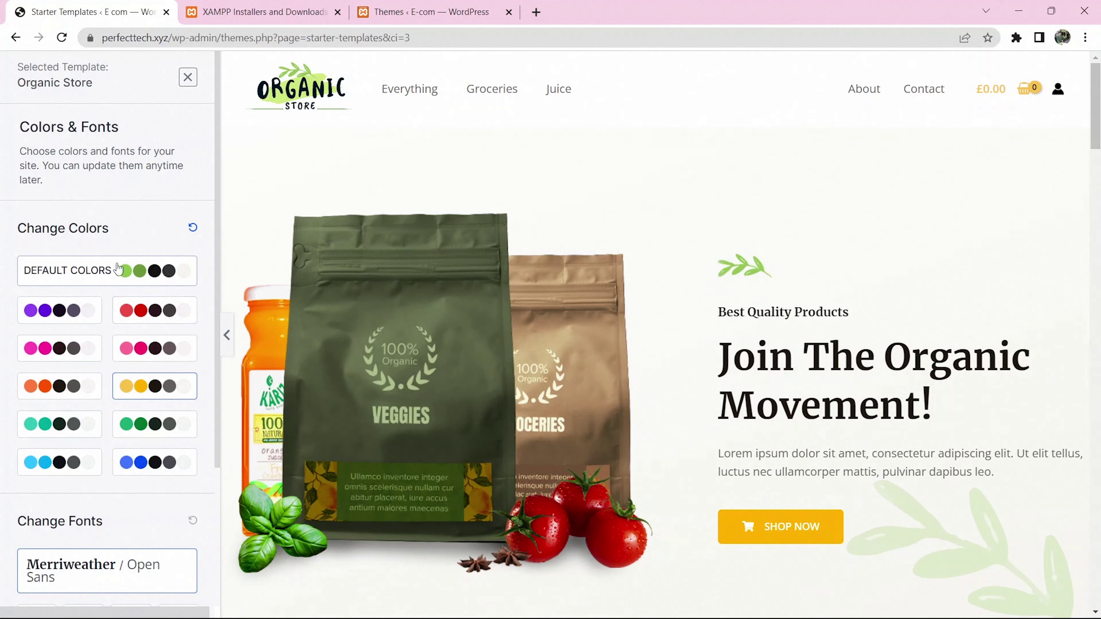
{"action": "left_click", "coordinate": [173, 278]}
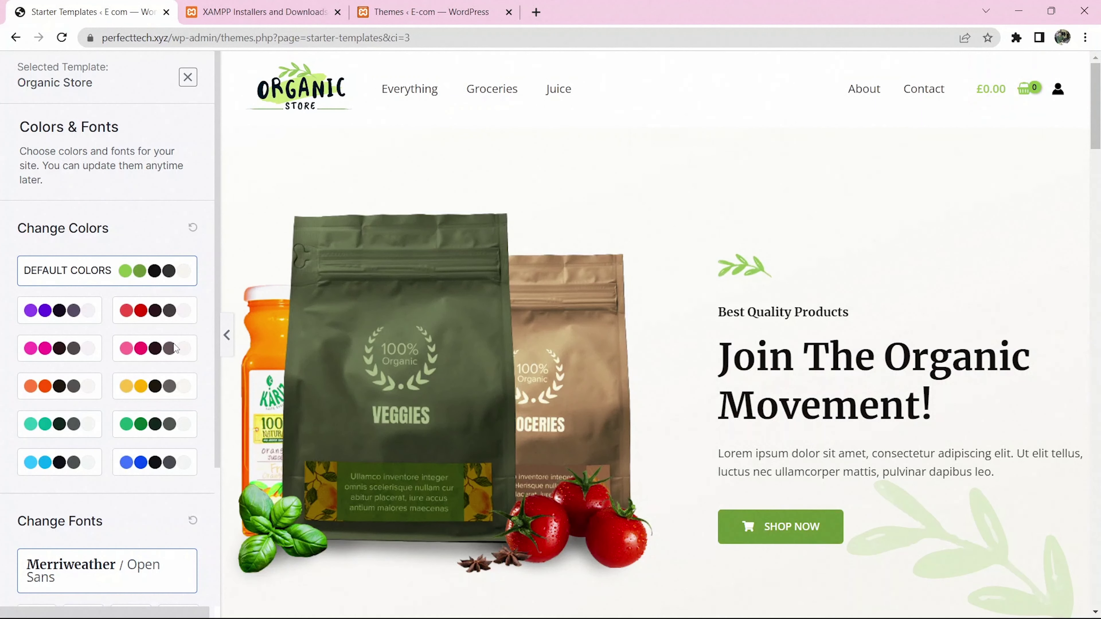
{"action": "left_click", "coordinate": [174, 393]}
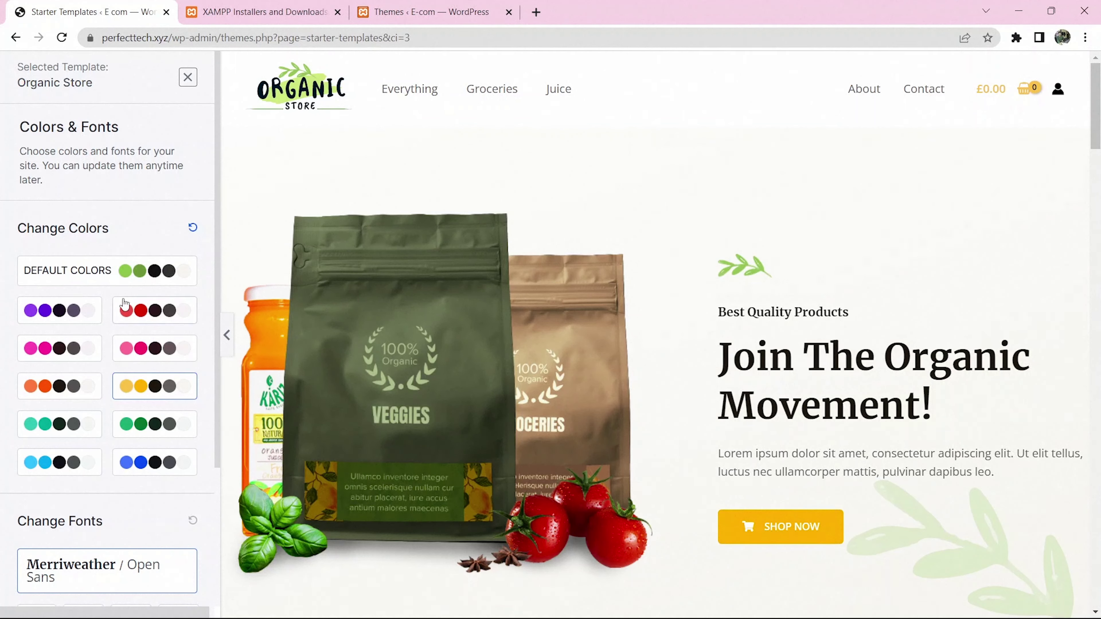
Step: Try several font pairings, including Montserrat / Lato, on the template heading and return to Merriweather / Open Sans
{"action": "scroll", "coordinate": [98, 374], "scroll_direction": "down", "scroll_amount": 4}
{"action": "left_click_drag", "start_coordinate": [721, 347], "coordinate": [974, 416]}
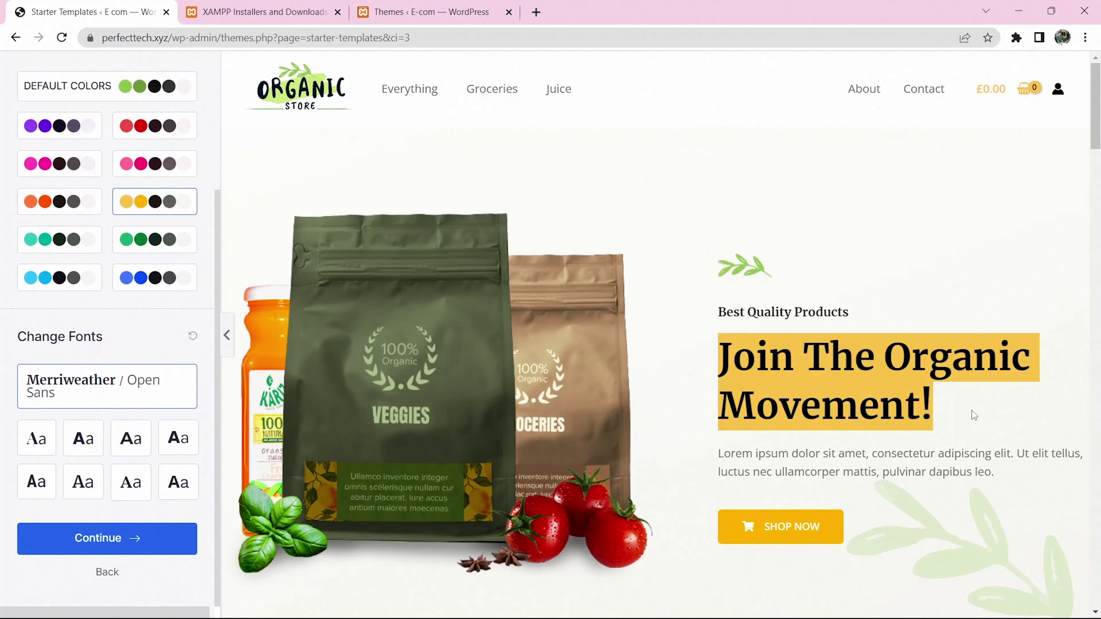
{"action": "left_click", "coordinate": [138, 447]}
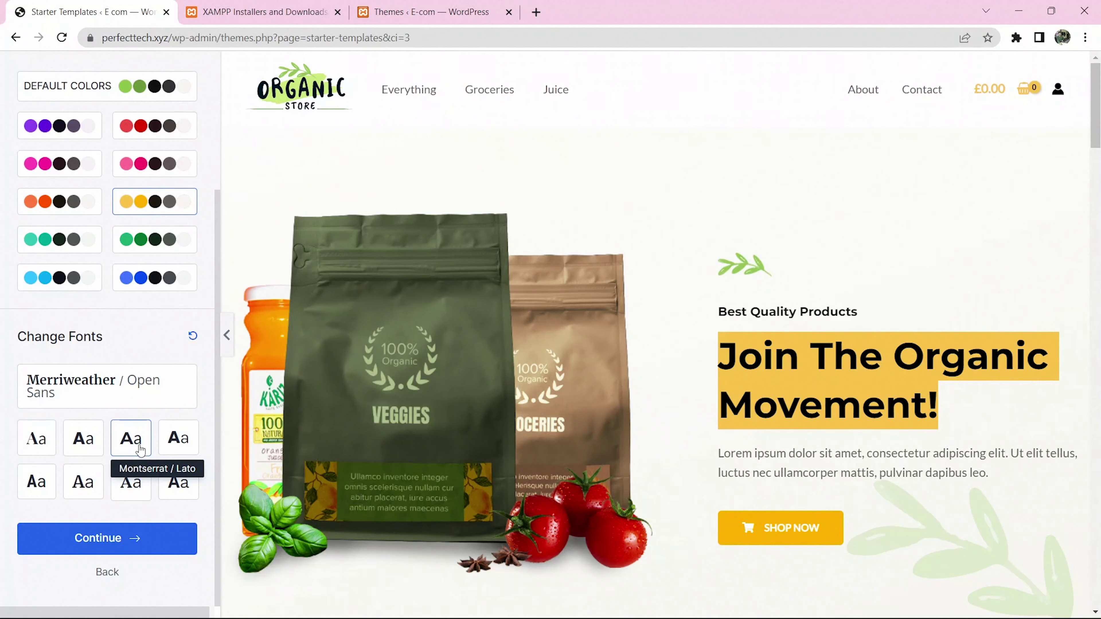
{"action": "left_click", "coordinate": [131, 482]}
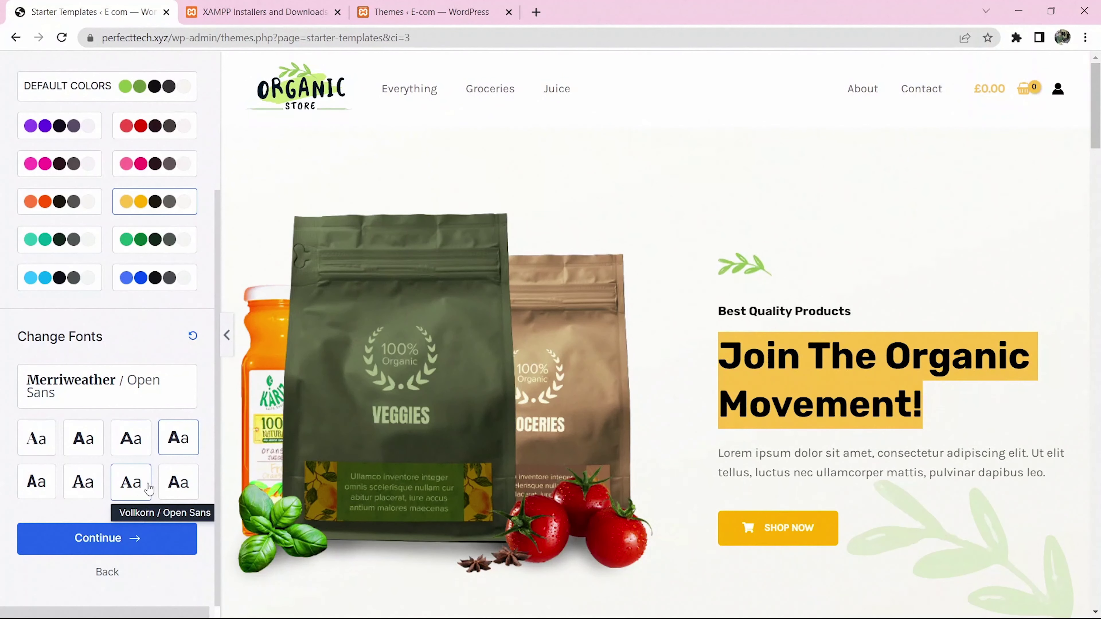
{"action": "left_click", "coordinate": [80, 488]}
{"action": "left_click", "coordinate": [37, 480]}
{"action": "left_click", "coordinate": [41, 447]}
{"action": "left_click", "coordinate": [80, 388]}
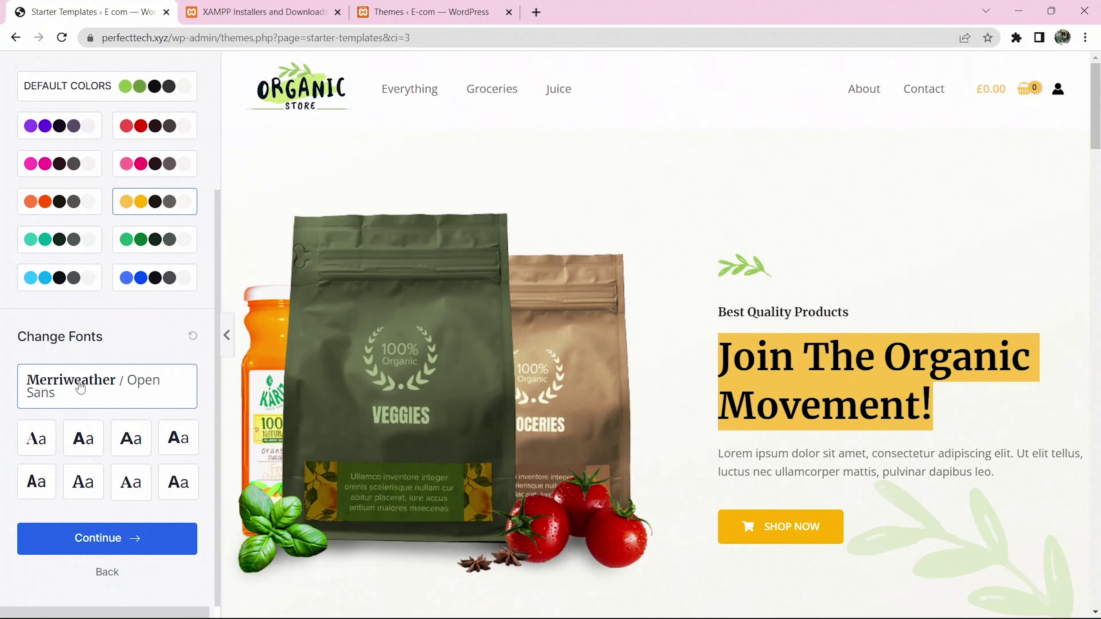
{"action": "left_click", "coordinate": [881, 412]}
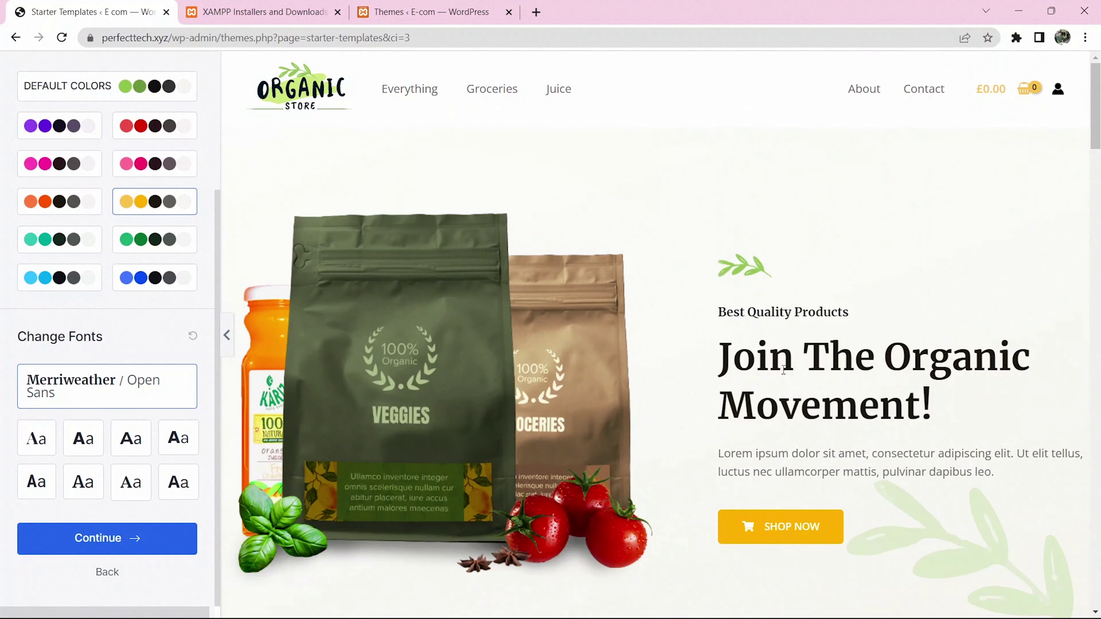
{"action": "left_click_drag", "start_coordinate": [700, 349], "coordinate": [938, 419]}
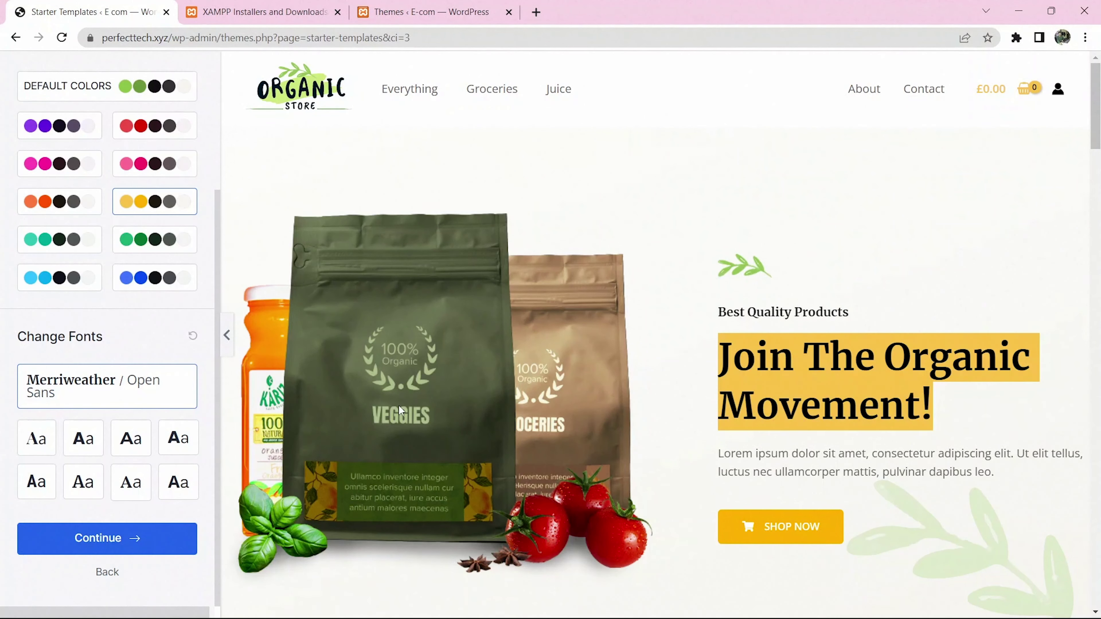
Step: Continue to the final form, leave the personal details blank with all import options enabled, and submit it to build the website
{"action": "left_click", "coordinate": [112, 536]}
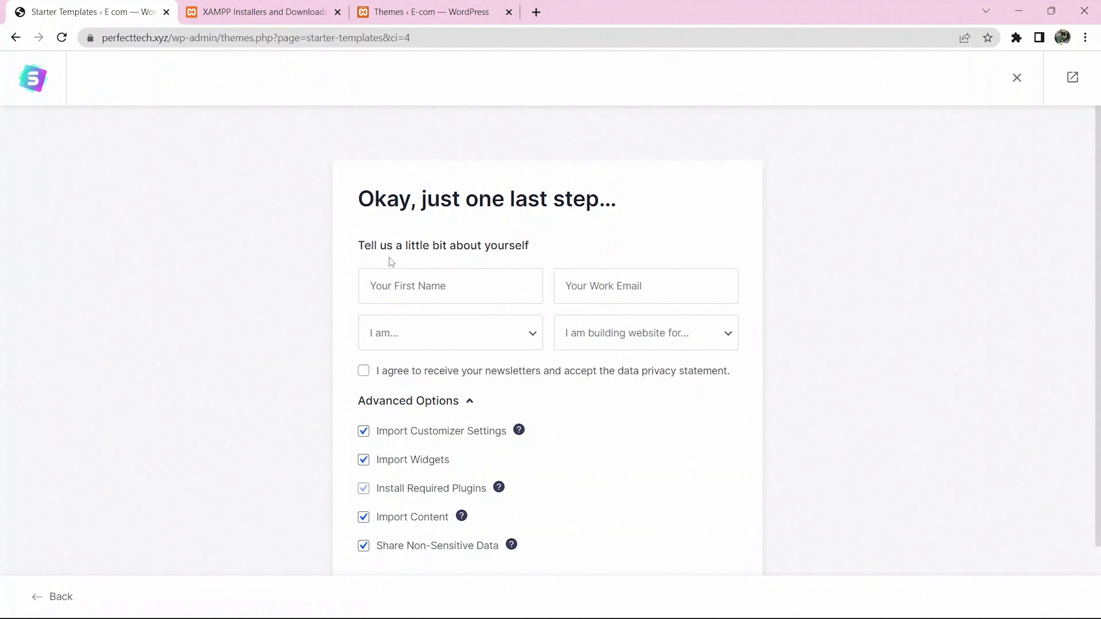
{"action": "left_click", "coordinate": [447, 286]}
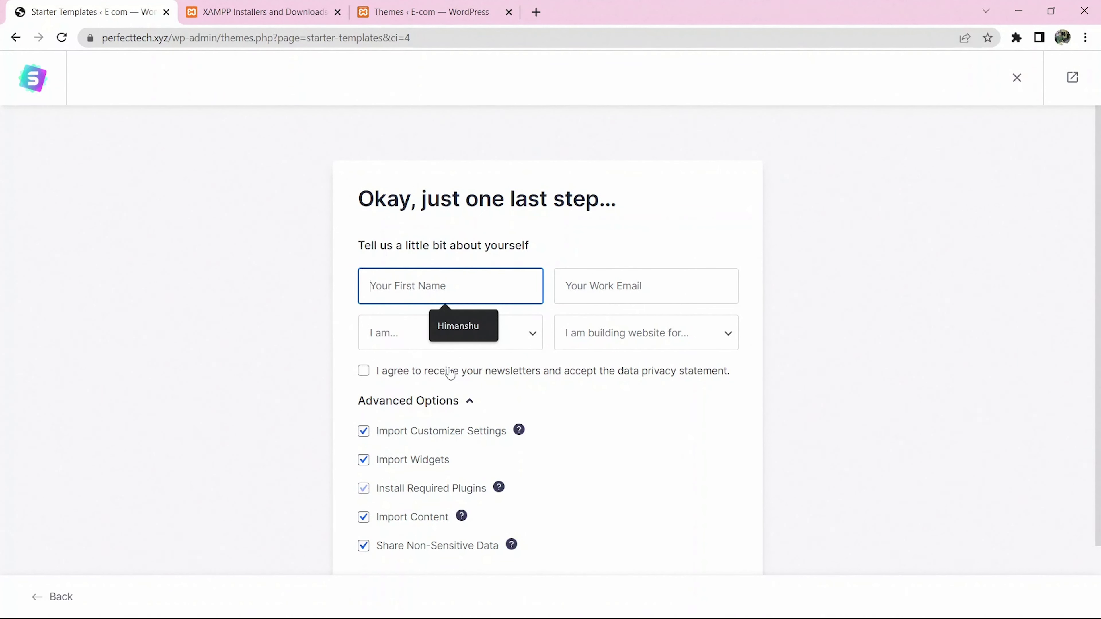
{"action": "scroll", "coordinate": [451, 372], "scroll_direction": "down", "scroll_amount": 1}
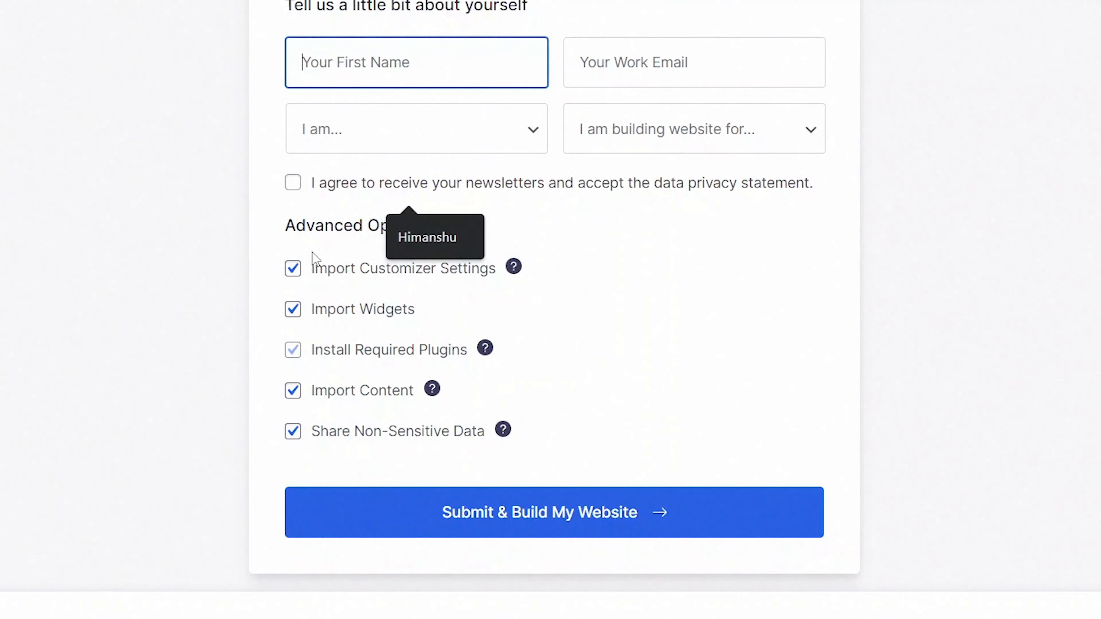
{"action": "left_click", "coordinate": [294, 271]}
{"action": "left_click", "coordinate": [293, 269]}
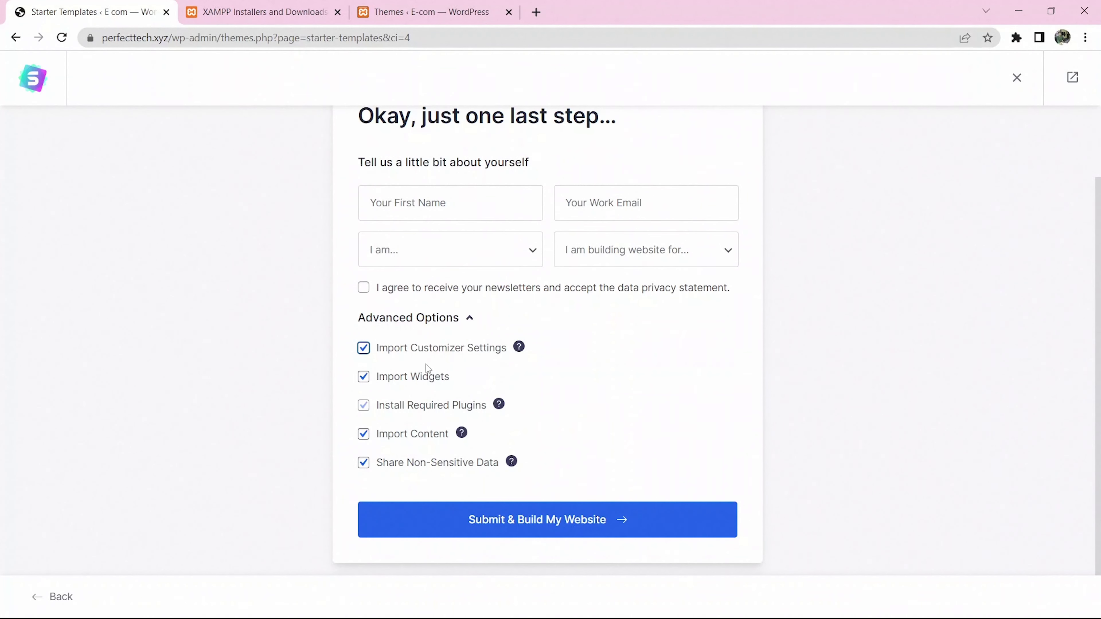
{"action": "left_click", "coordinate": [523, 530]}
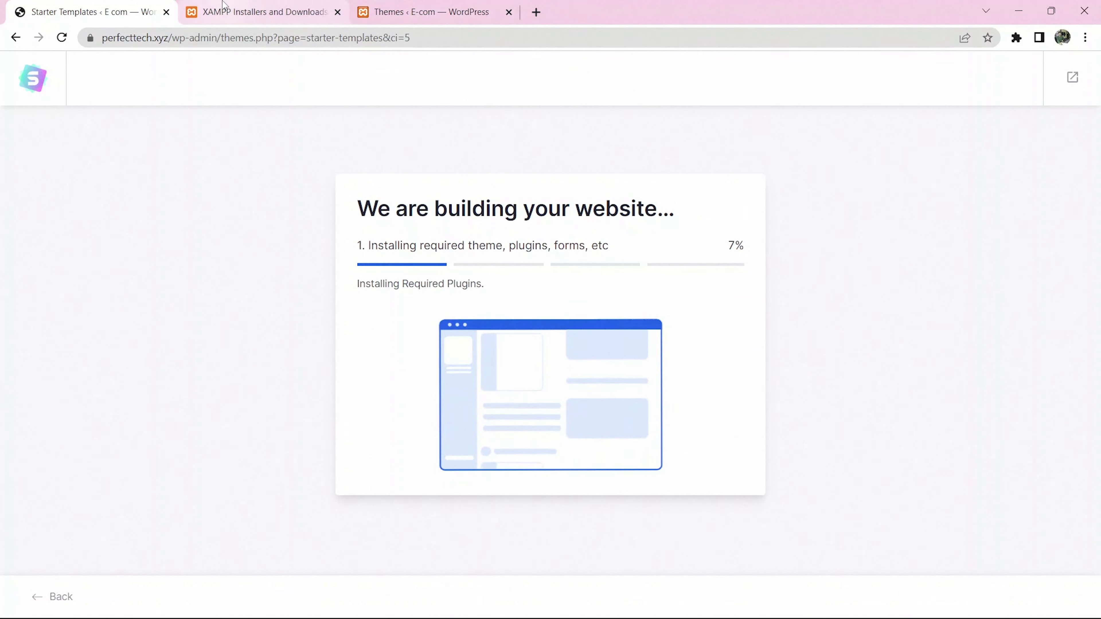
Step: Install the Starter Templates plugin from the local site's Astra dashboard and return to the perfecttech.xyz website build
{"action": "left_click", "coordinate": [268, 13]}
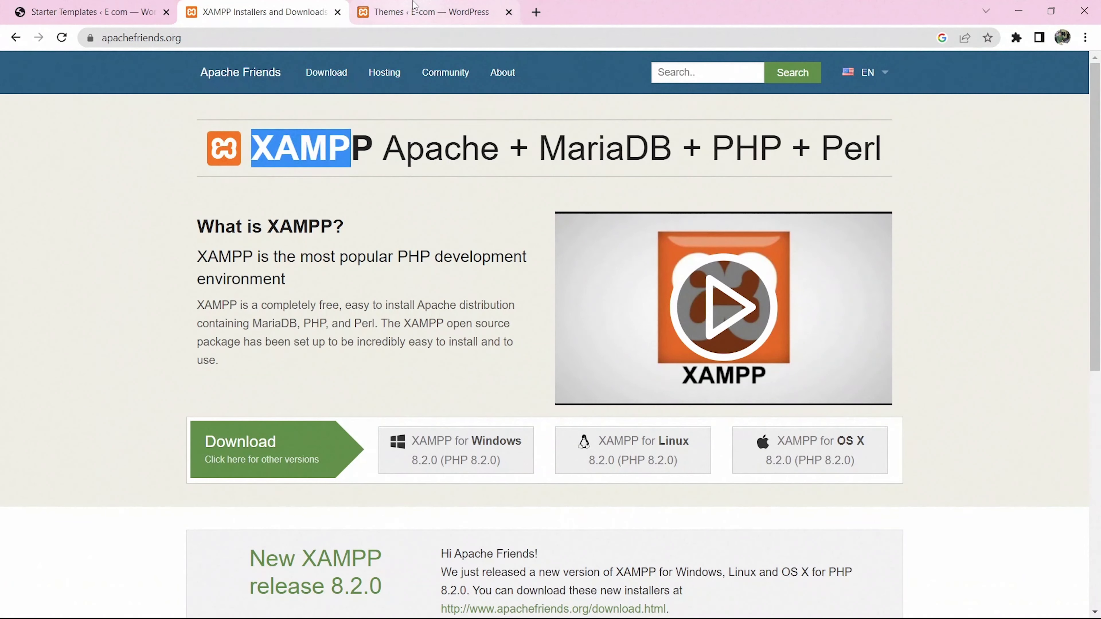
{"action": "left_click", "coordinate": [431, 12]}
{"action": "mouse_move", "coordinate": [136, 419]}
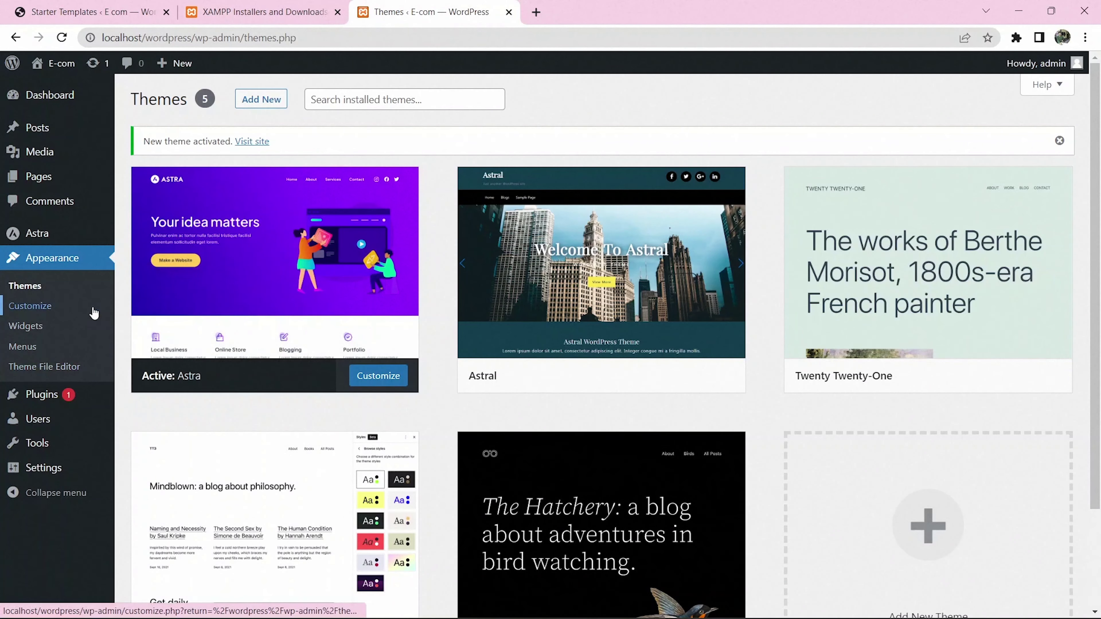
{"action": "left_click", "coordinate": [36, 235]}
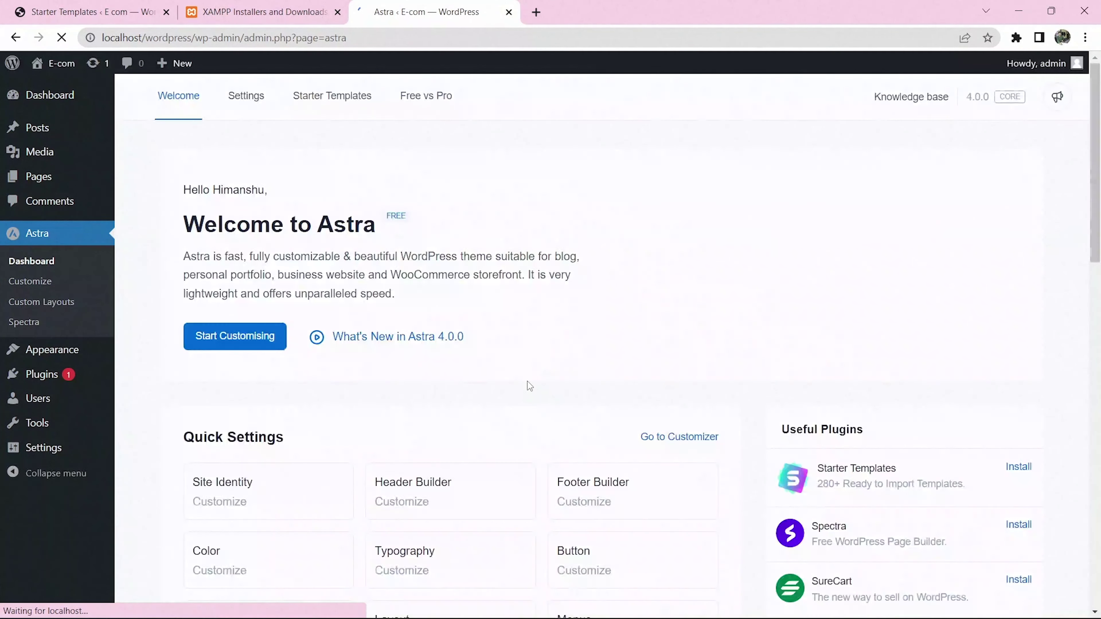
{"action": "scroll", "coordinate": [527, 380], "scroll_direction": "down", "scroll_amount": 3}
{"action": "left_click", "coordinate": [1038, 331]}
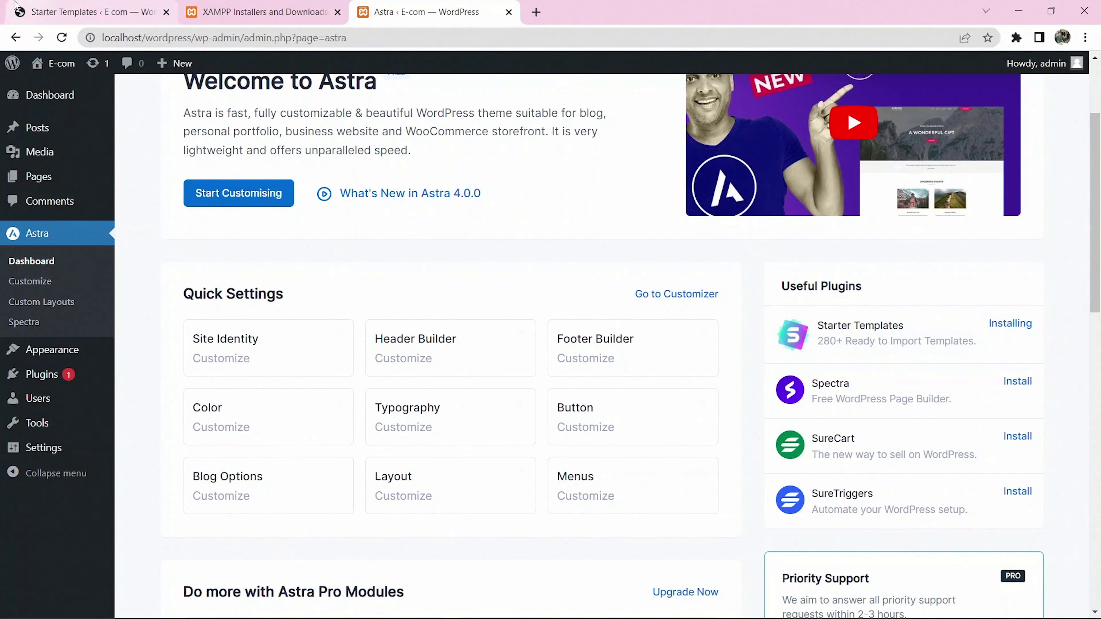
{"action": "left_click", "coordinate": [48, 6]}
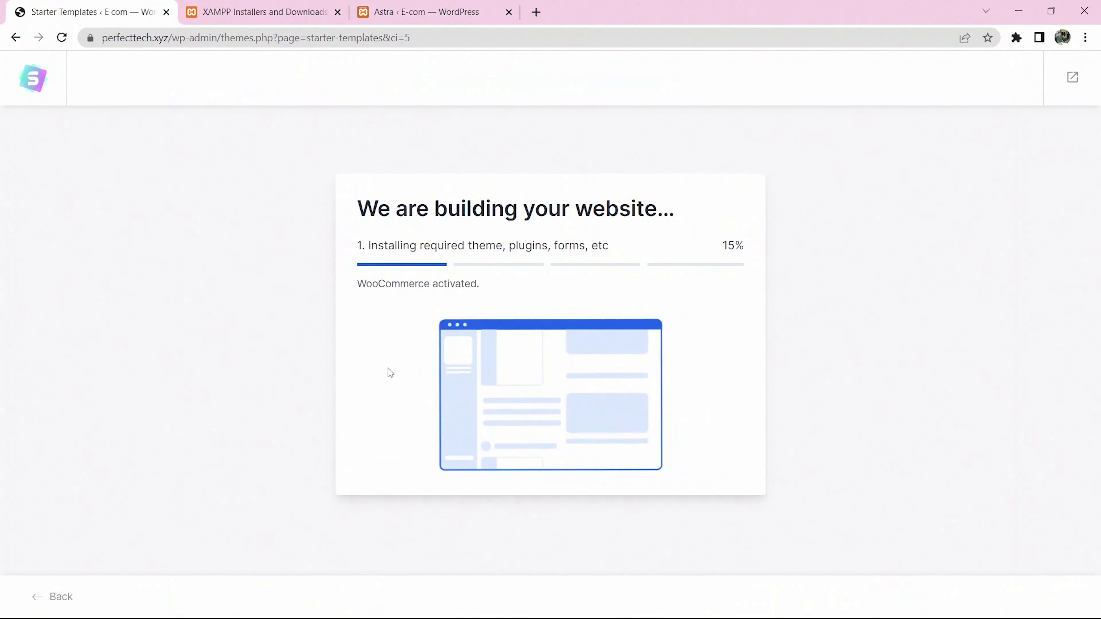
Step: Browse the Elementor starter templates on the local WordPress site and select the Organic Store template
{"action": "left_click", "coordinate": [426, 8]}
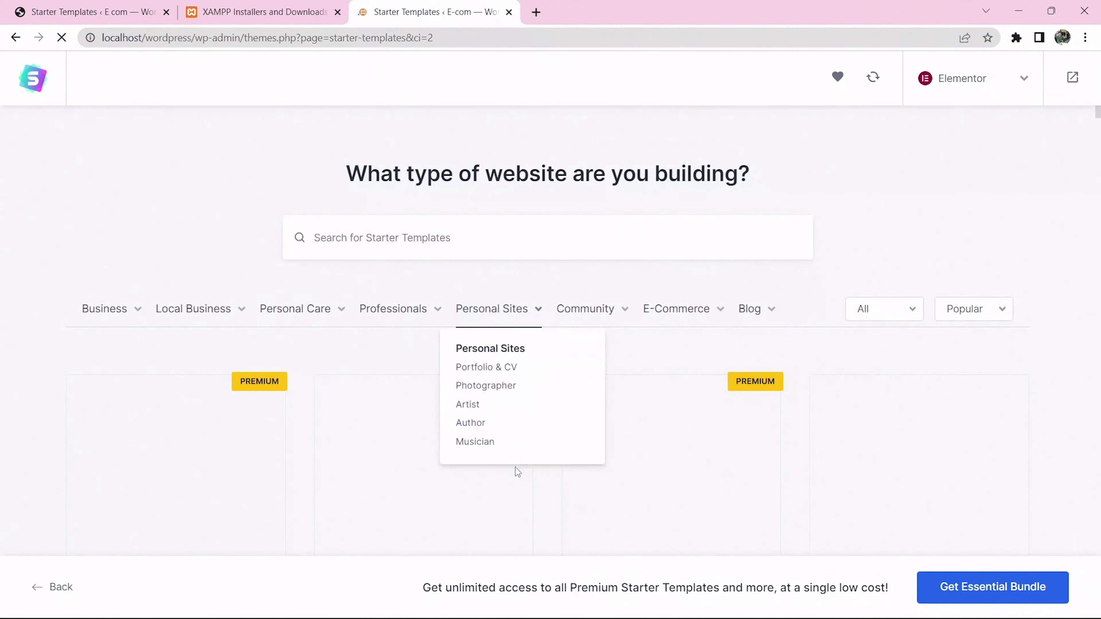
{"action": "scroll", "coordinate": [764, 462], "scroll_direction": "down", "scroll_amount": 10}
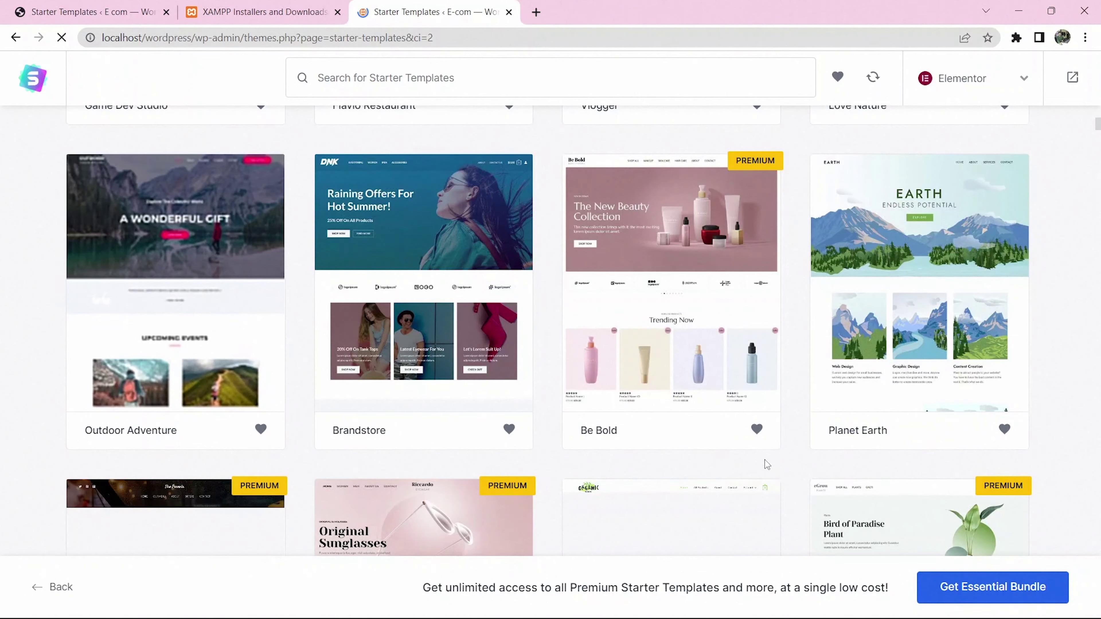
{"action": "scroll", "coordinate": [764, 460], "scroll_direction": "down", "scroll_amount": 6}
{"action": "scroll", "coordinate": [907, 412], "scroll_direction": "down", "scroll_amount": 2}
{"action": "scroll", "coordinate": [780, 399], "scroll_direction": "up", "scroll_amount": 8}
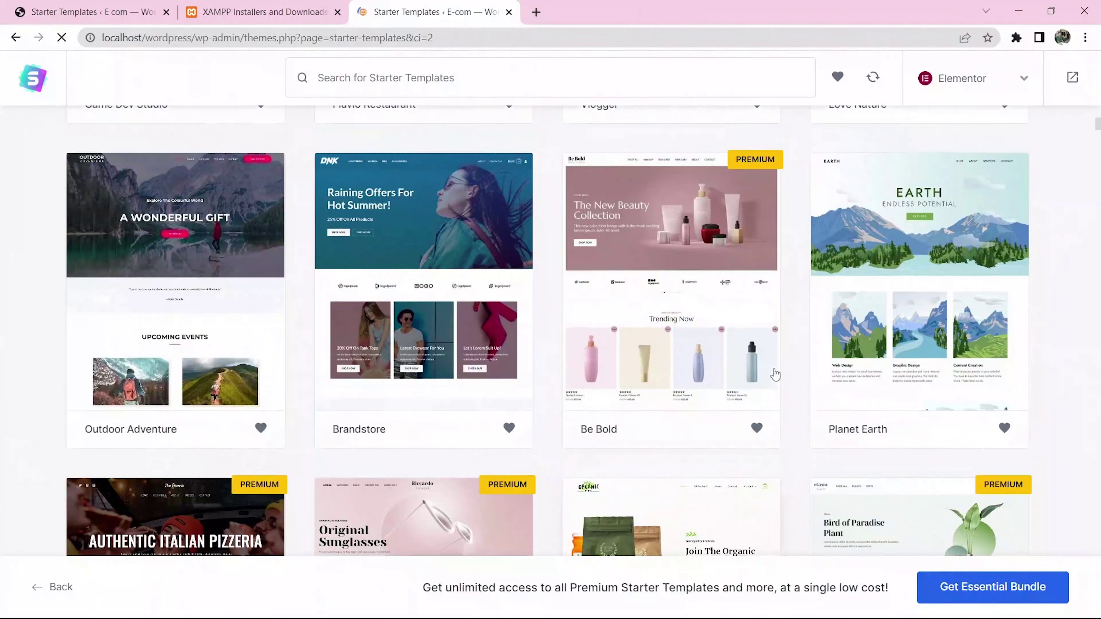
{"action": "scroll", "coordinate": [683, 383], "scroll_direction": "down", "scroll_amount": 4}
{"action": "scroll", "coordinate": [612, 390], "scroll_direction": "down", "scroll_amount": 3}
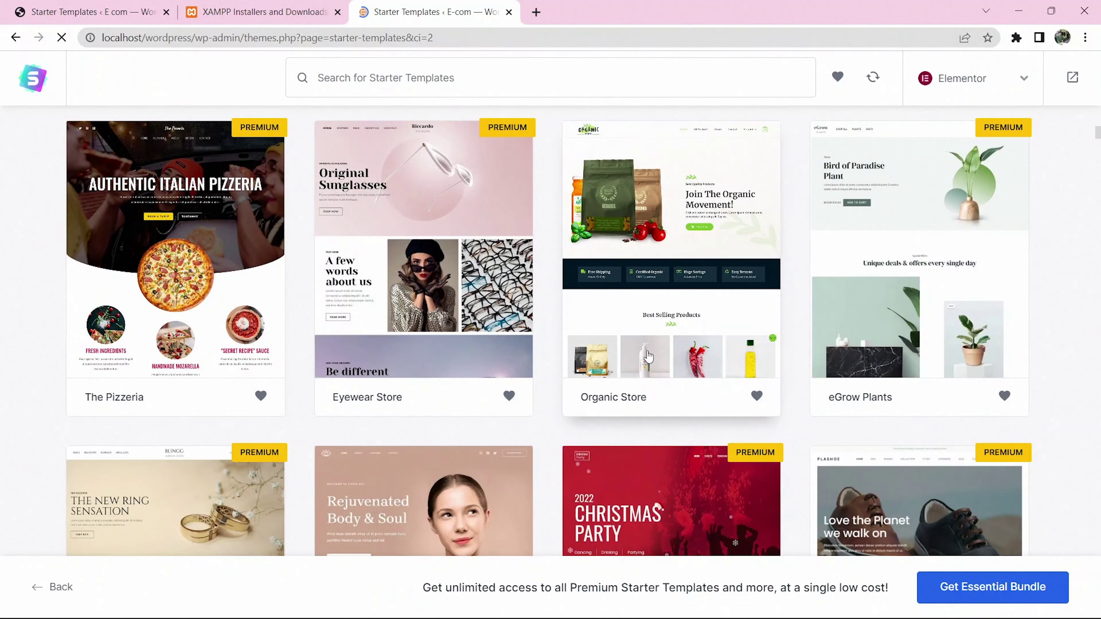
{"action": "left_click", "coordinate": [662, 329]}
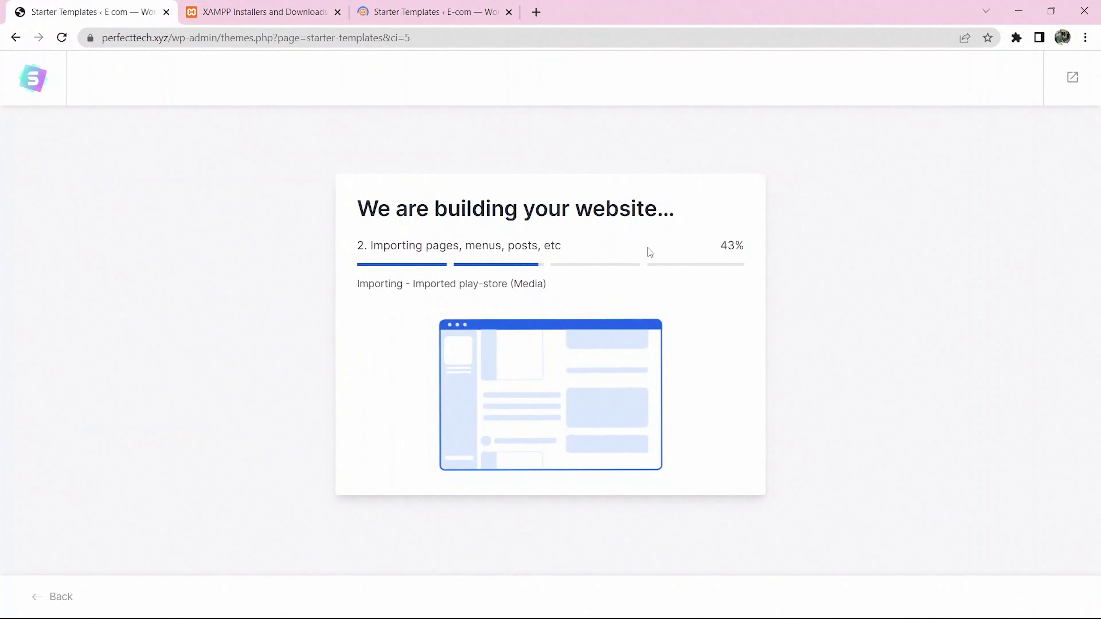
Step: Skip the logo upload for the local site's Organic Store template and continue with the default colors and Merriweather / Open Sans fonts
{"action": "left_click", "coordinate": [408, 5]}
{"action": "left_click", "coordinate": [143, 505]}
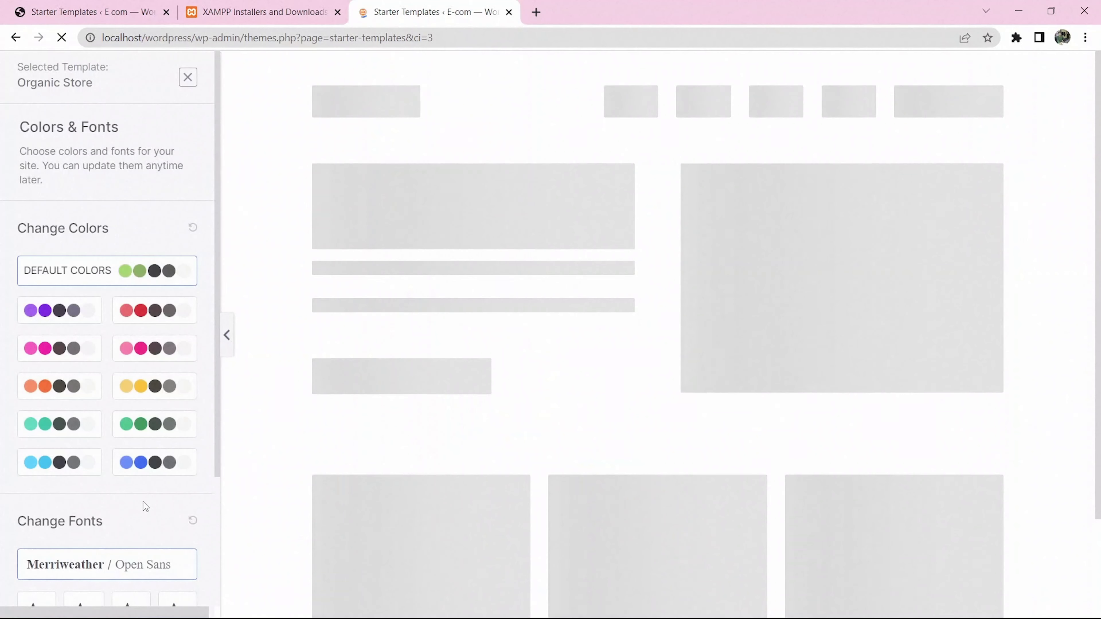
{"action": "scroll", "coordinate": [142, 478], "scroll_direction": "down", "scroll_amount": 4}
{"action": "left_click", "coordinate": [115, 540]}
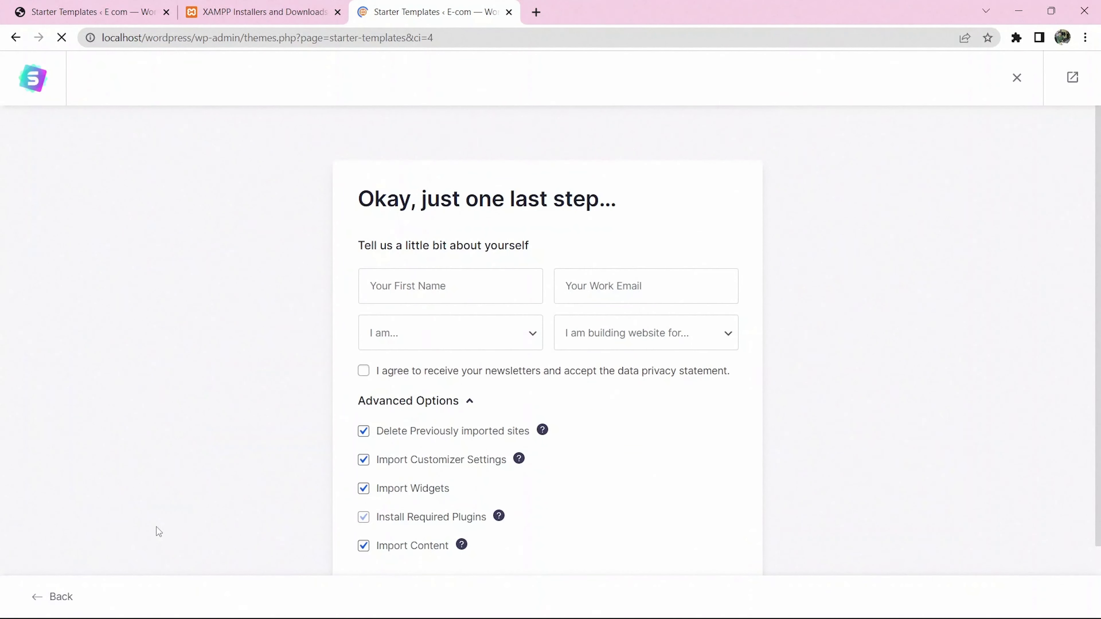
Step: Submit the local site's final form with personal details blank and all import options enabled, and return to the perfecttech.xyz build
{"action": "scroll", "coordinate": [454, 497], "scroll_direction": "down", "scroll_amount": 2}
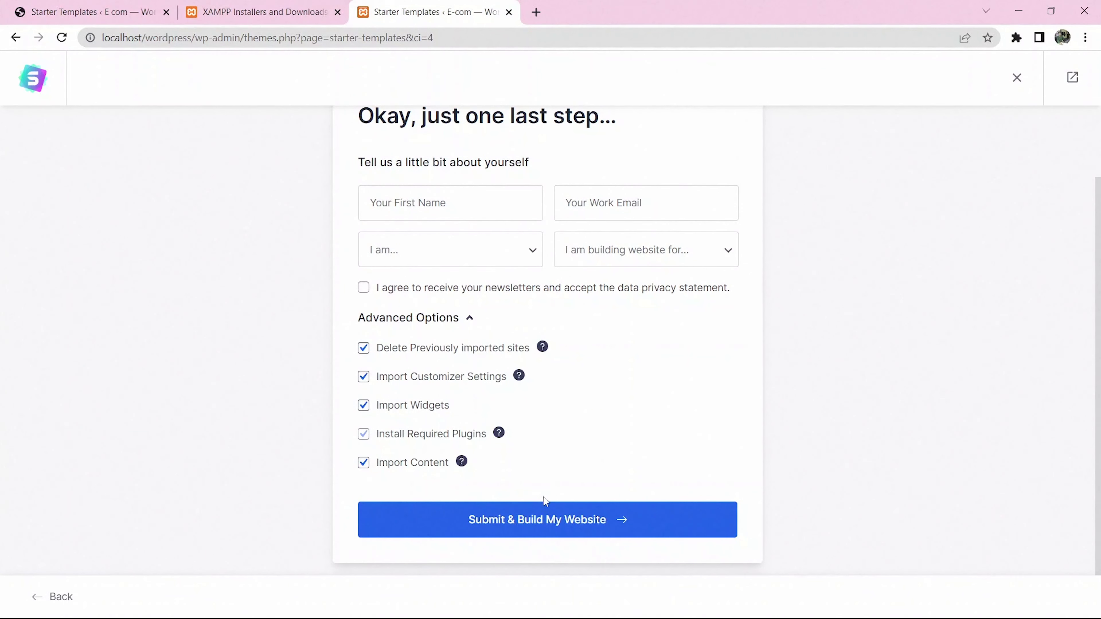
{"action": "left_click", "coordinate": [551, 530]}
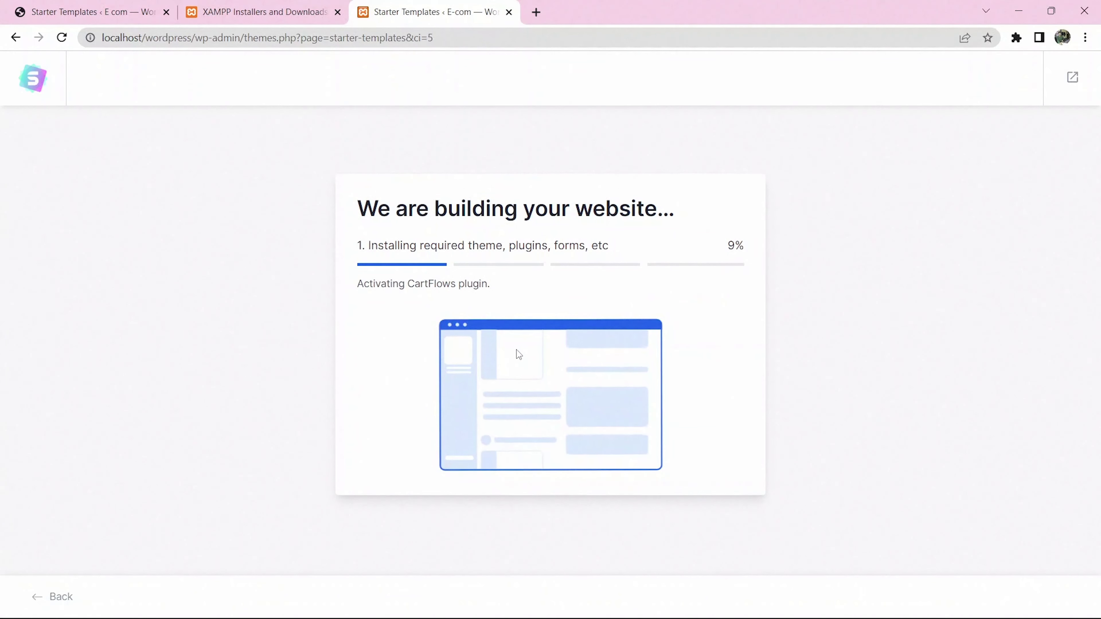
{"action": "left_click", "coordinate": [113, 6]}
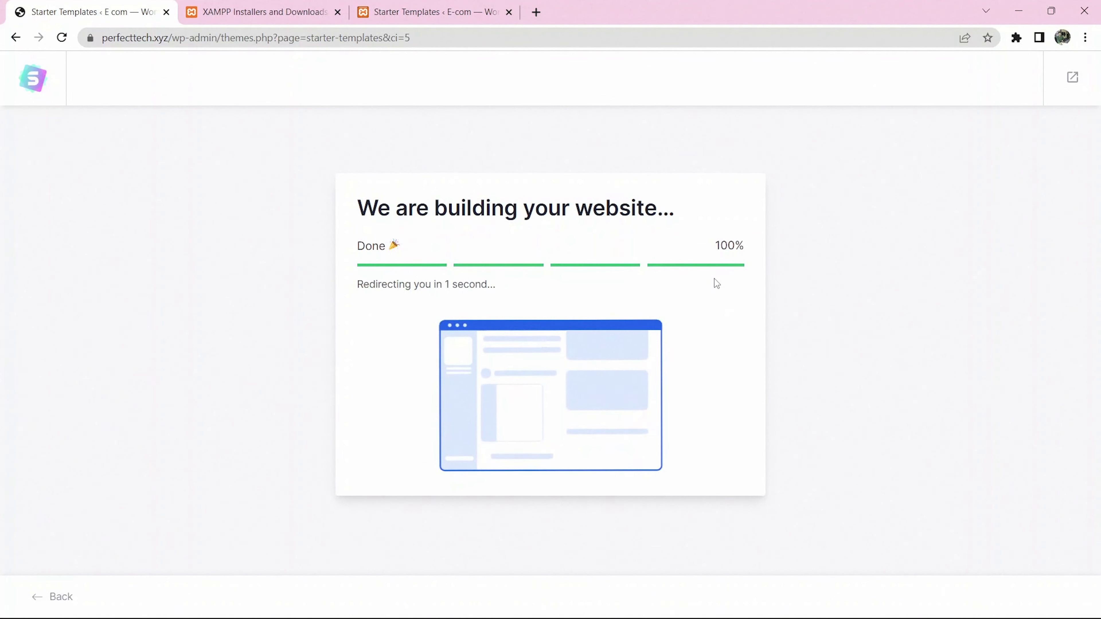
Step: Review the build completion page of perfecttech.xyz, open the finished website and reload its homepage
{"action": "left_click", "coordinate": [430, 12]}
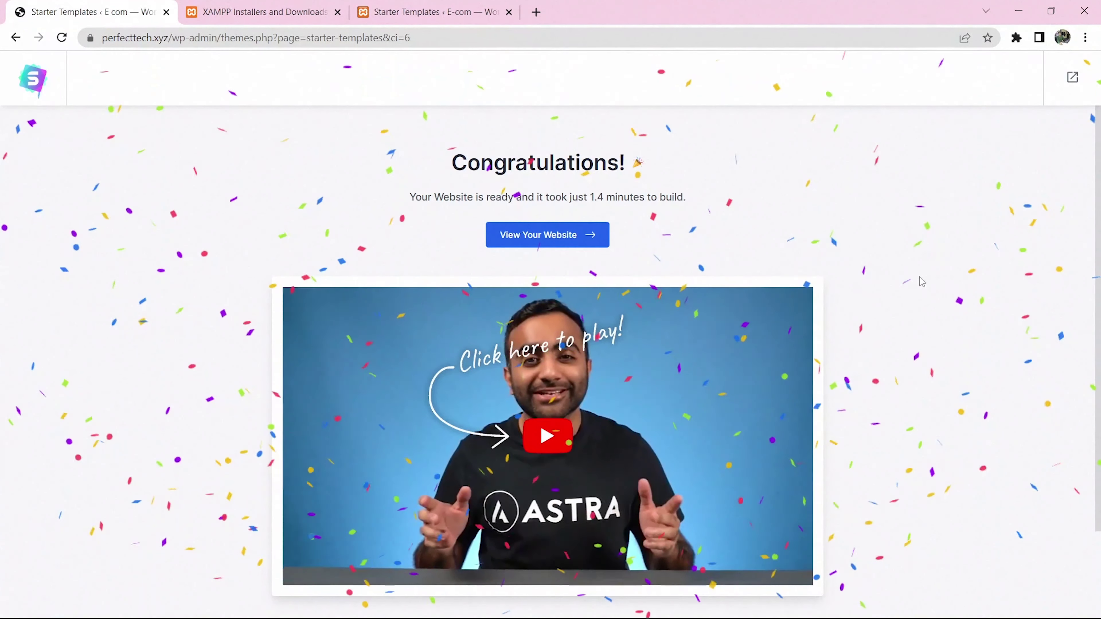
{"action": "scroll", "coordinate": [896, 165], "scroll_direction": "down", "scroll_amount": 3}
{"action": "scroll", "coordinate": [897, 165], "scroll_direction": "up", "scroll_amount": 3}
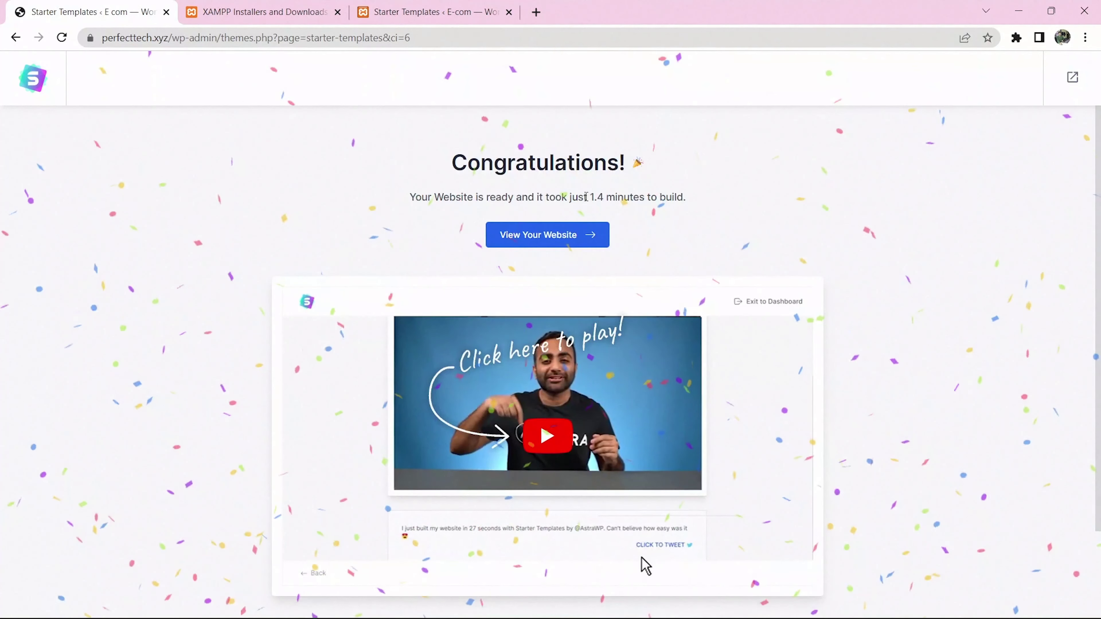
{"action": "left_click_drag", "start_coordinate": [588, 197], "coordinate": [694, 197]}
{"action": "scroll", "coordinate": [694, 197], "scroll_direction": "down", "scroll_amount": 2}
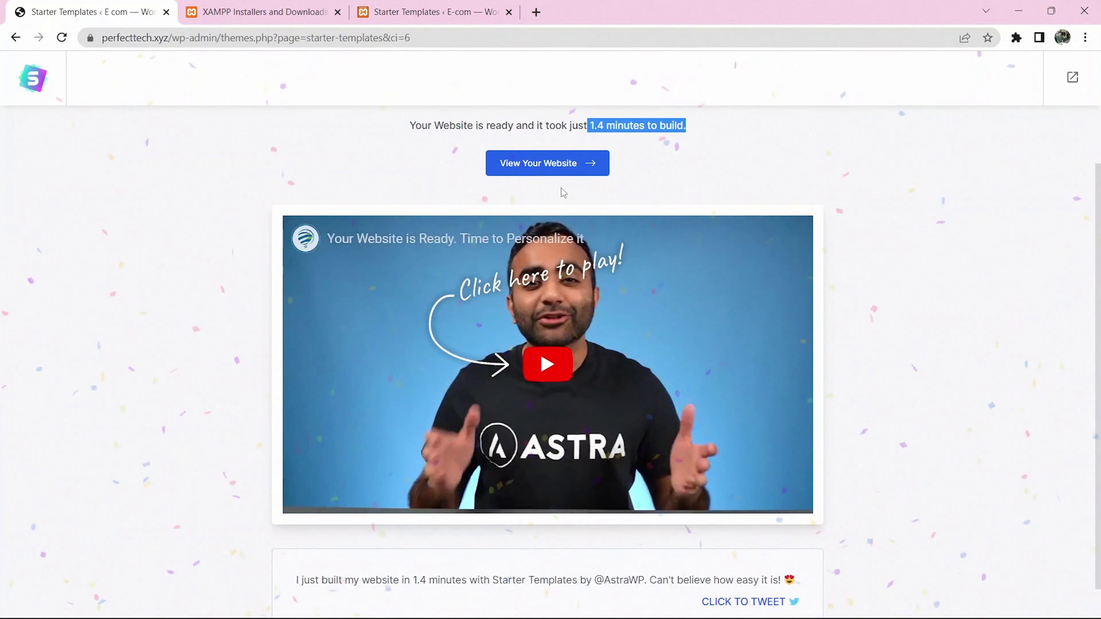
{"action": "left_click", "coordinate": [560, 174]}
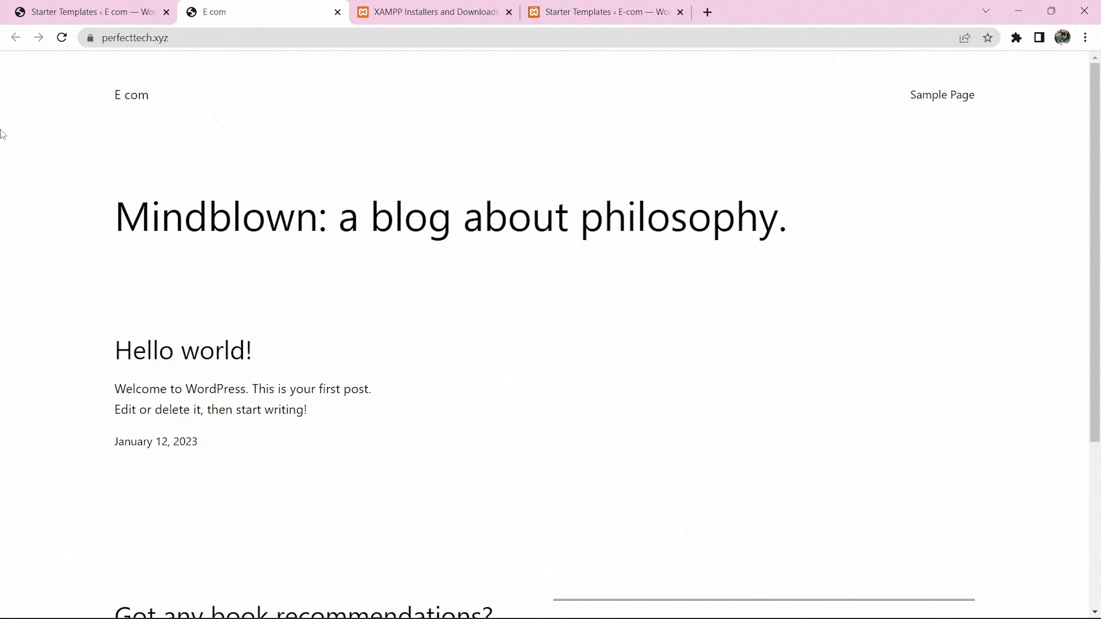
{"action": "left_click", "coordinate": [62, 38]}
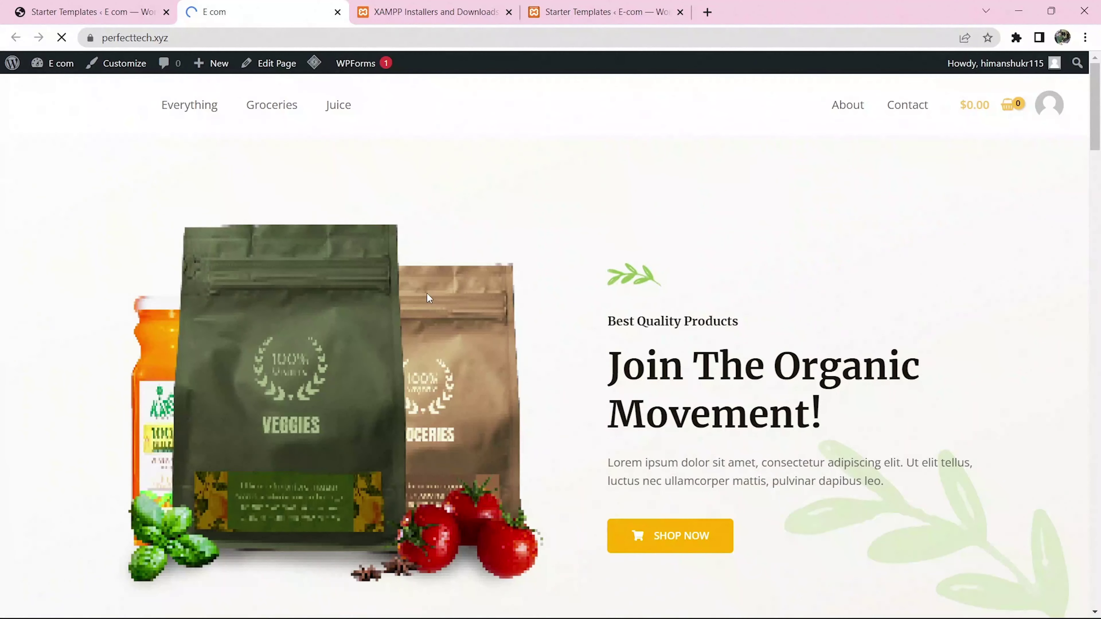
Step: Examine the imported Organic Store homepage on perfecttech.xyz, including its header cart, hero heading and the sections below
{"action": "scroll", "coordinate": [370, 409], "scroll_direction": "down", "scroll_amount": 10}
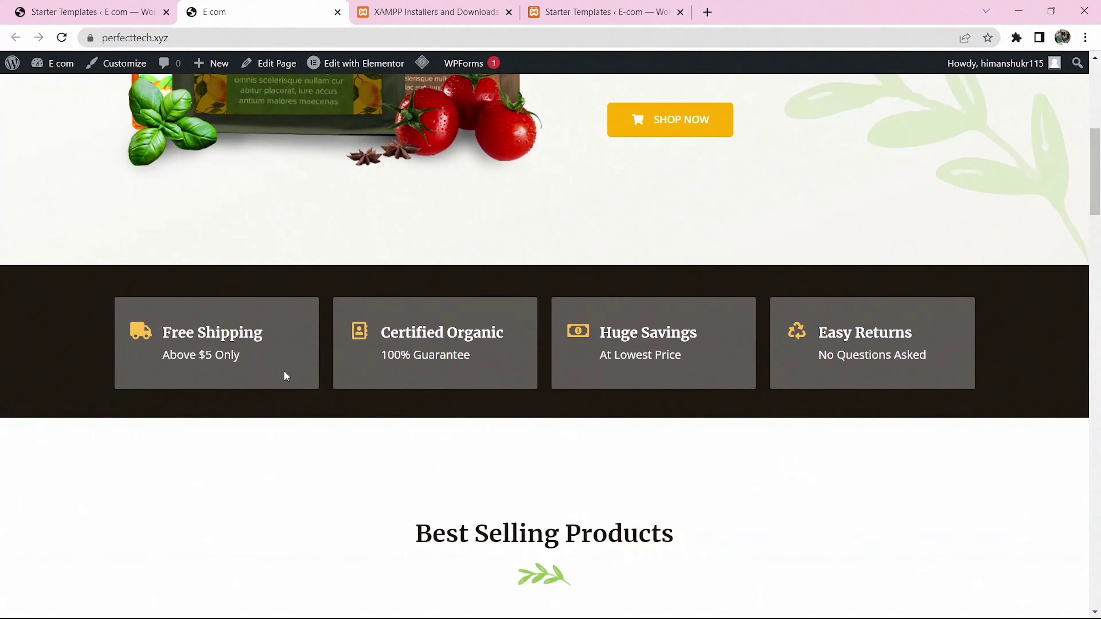
{"action": "left_click_drag", "start_coordinate": [1095, 186], "coordinate": [1098, 442]}
{"action": "key", "text": "Home"}
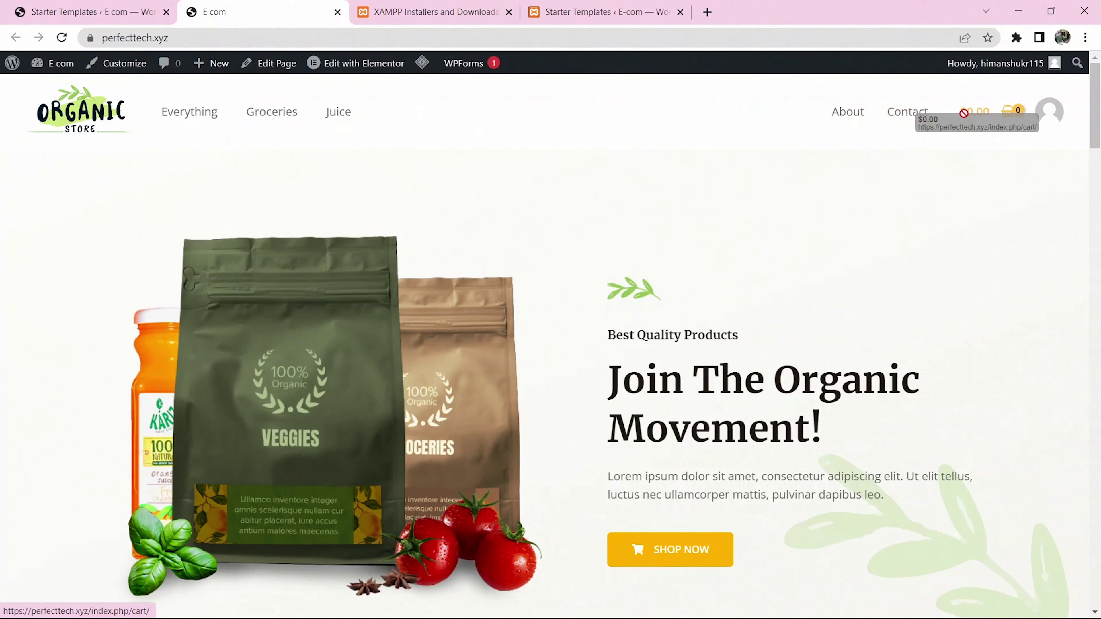
{"action": "left_click", "coordinate": [971, 123]}
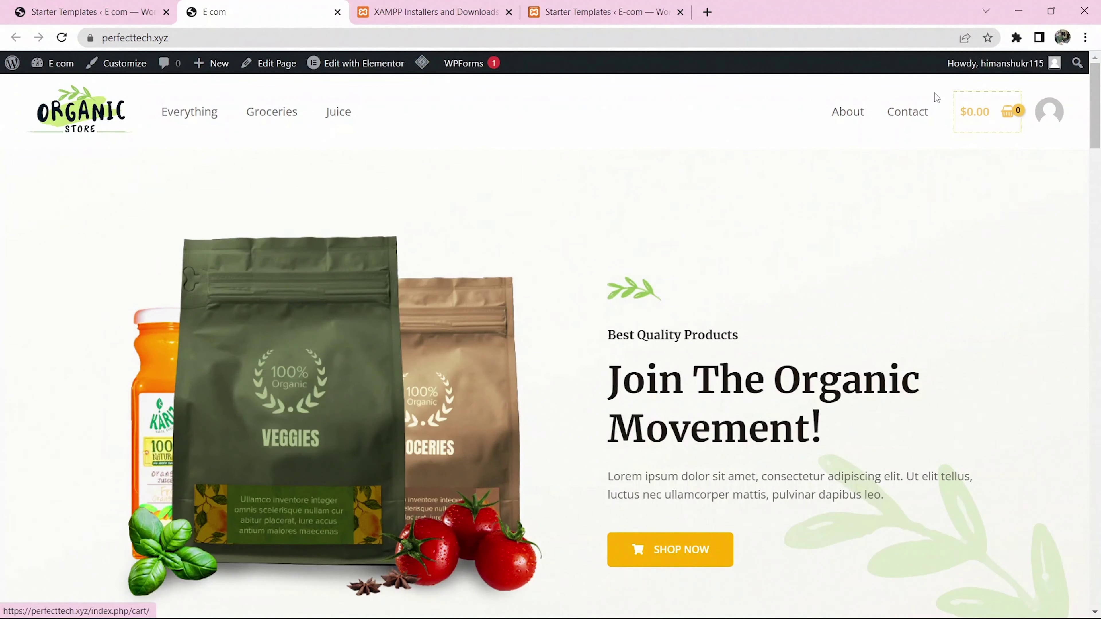
{"action": "left_click_drag", "start_coordinate": [618, 371], "coordinate": [809, 434]}
{"action": "scroll", "coordinate": [904, 509], "scroll_direction": "down", "scroll_amount": 3}
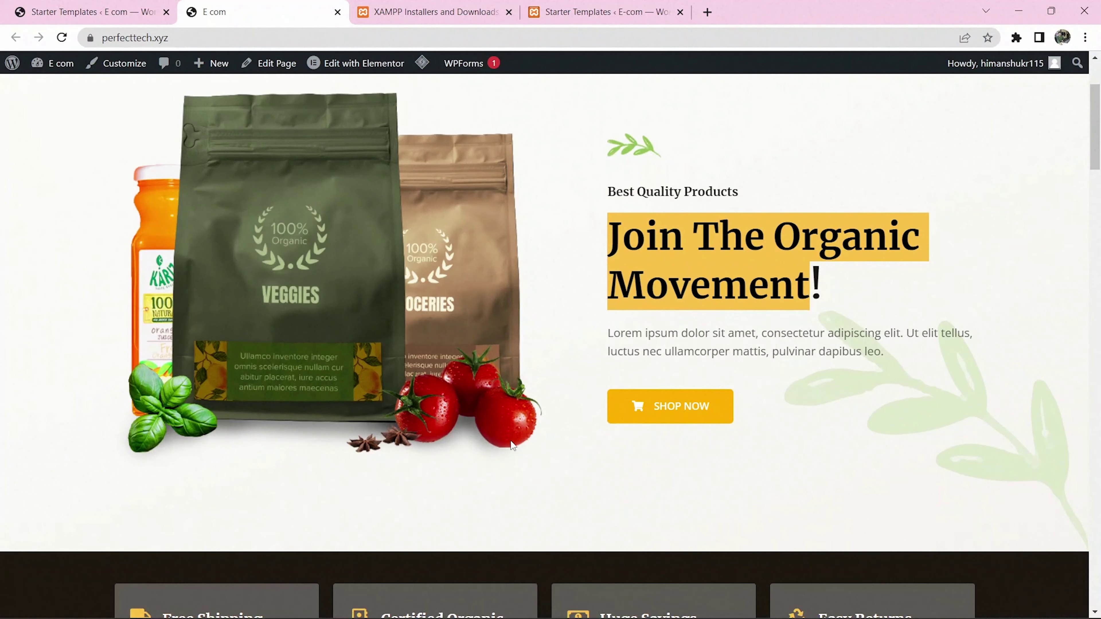